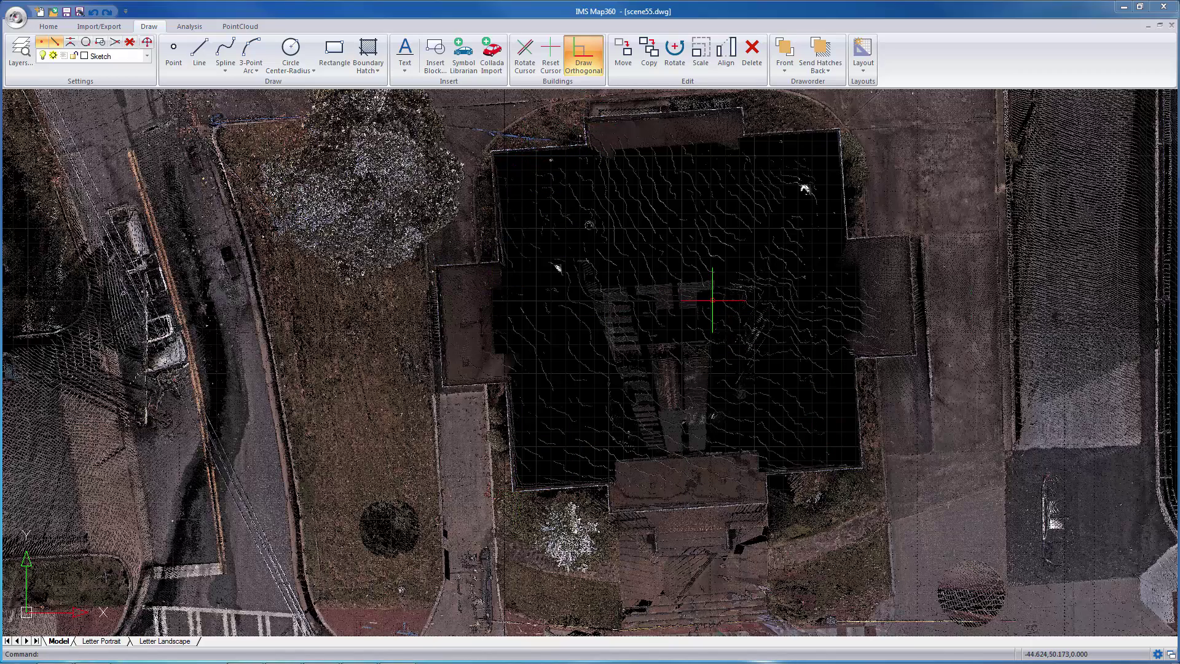
# Rotate the drawing cursor to the building's top wall, picking the edge's left then right end.
pyautogui.moveTo(694, 265); pyautogui.dragTo(696, 304, button='middle')
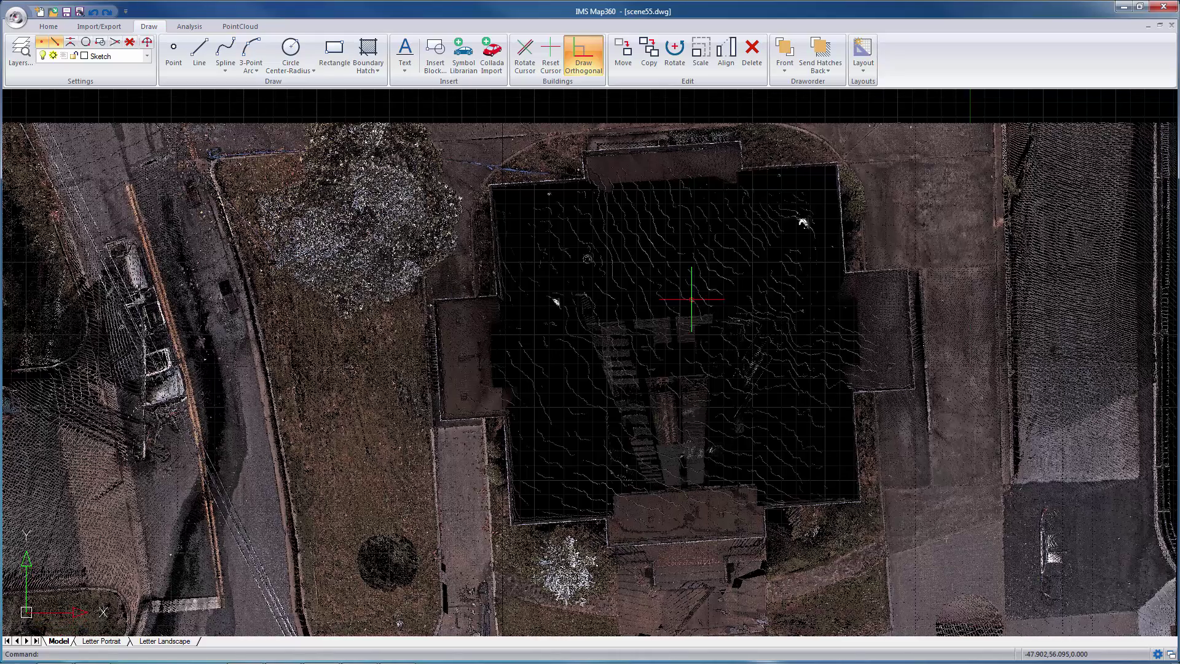
pyautogui.click(526, 54)
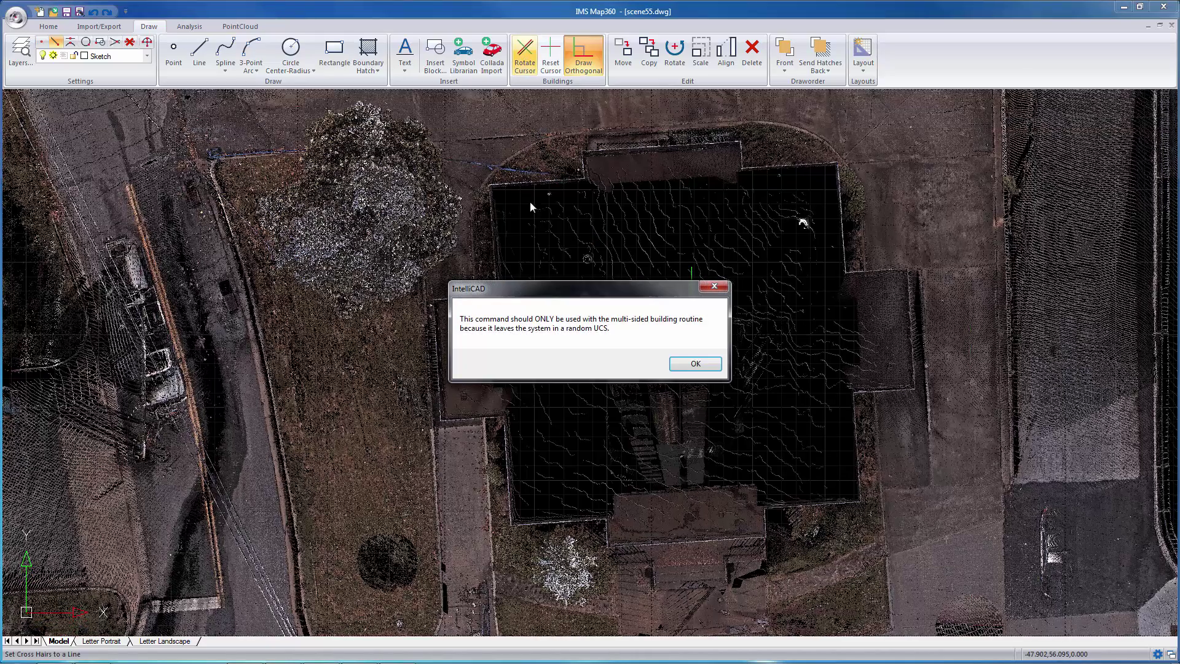
pyautogui.click(695, 364)
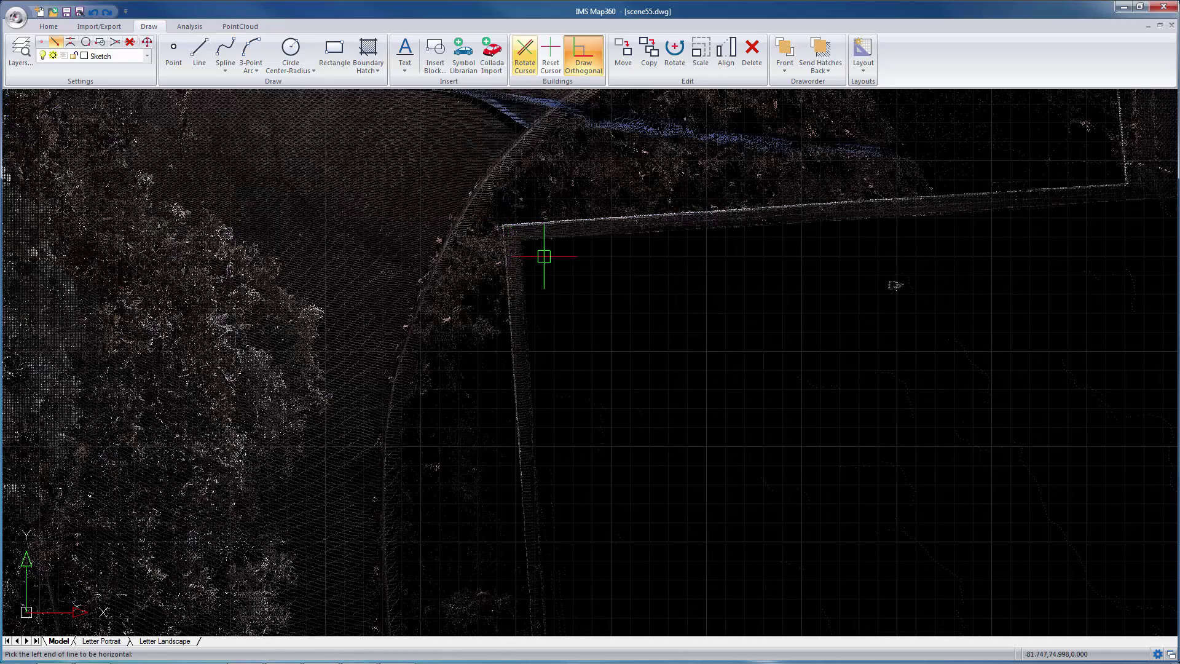
pyautogui.click(503, 224)
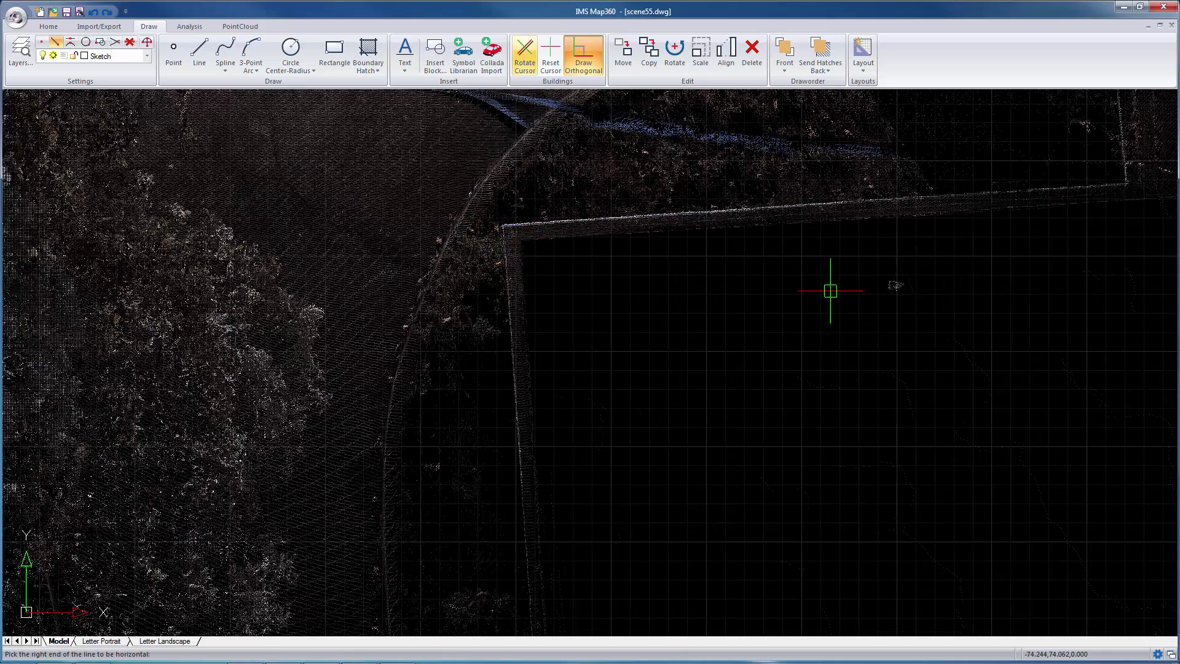
pyautogui.scroll(-3, 830, 292)
pyautogui.moveTo(967, 281); pyautogui.dragTo(458, 329, button='middle')
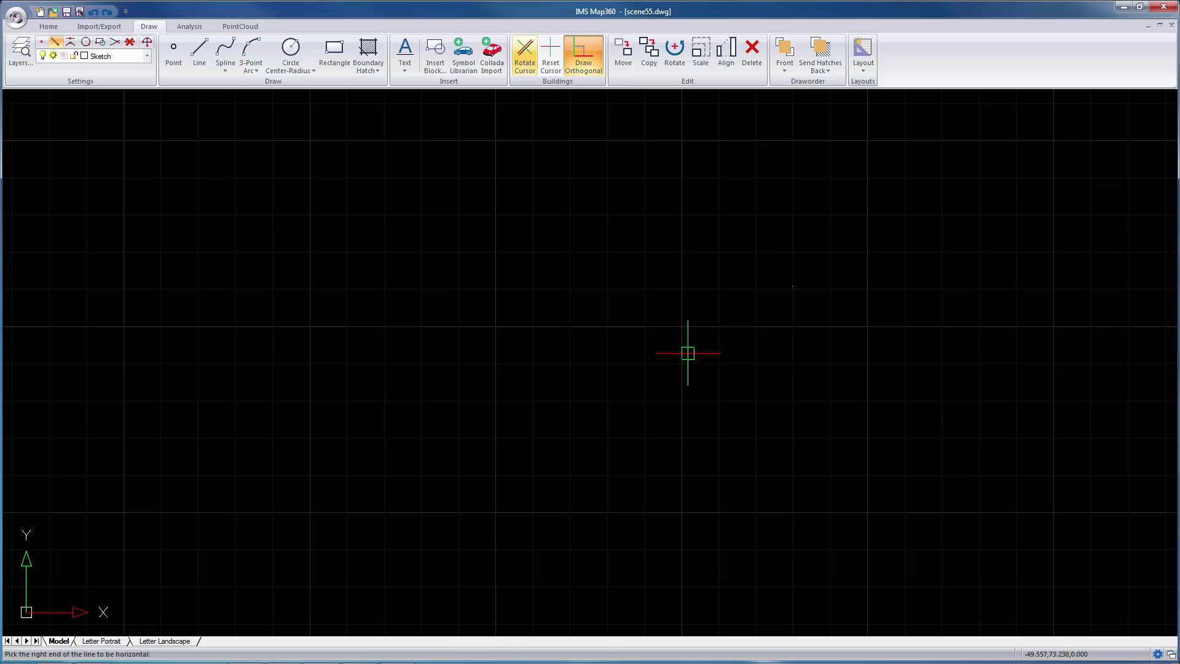
pyautogui.scroll(-2, 632, 353)
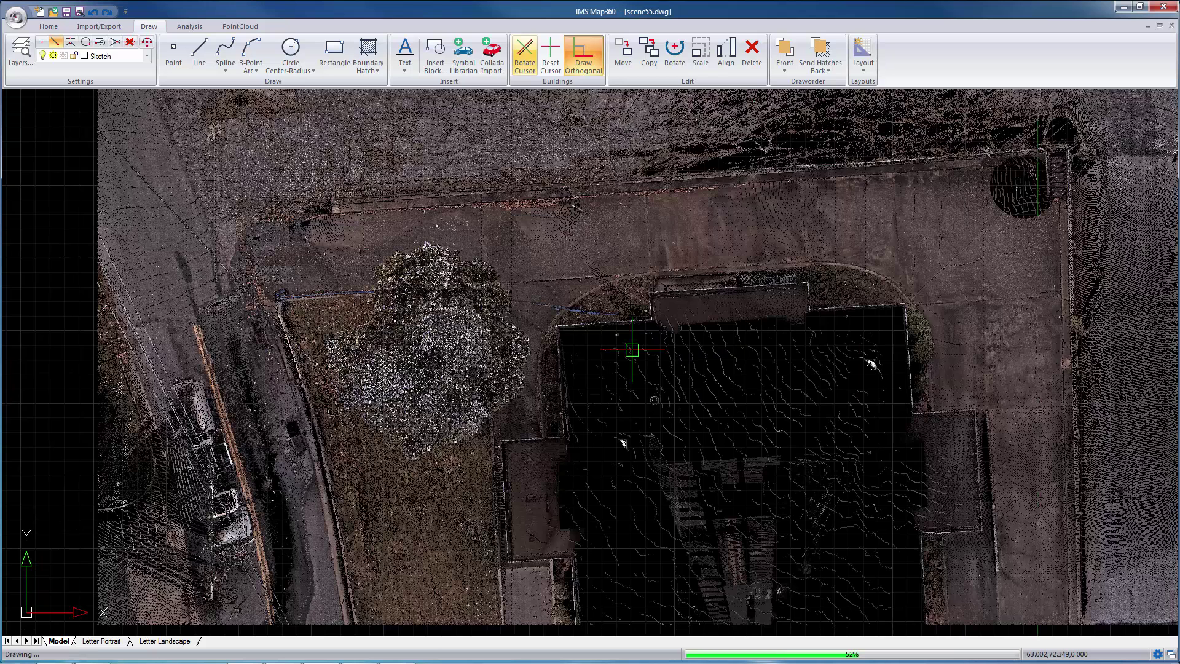
pyautogui.scroll(-3, 635, 350)
pyautogui.scroll(5, 691, 240)
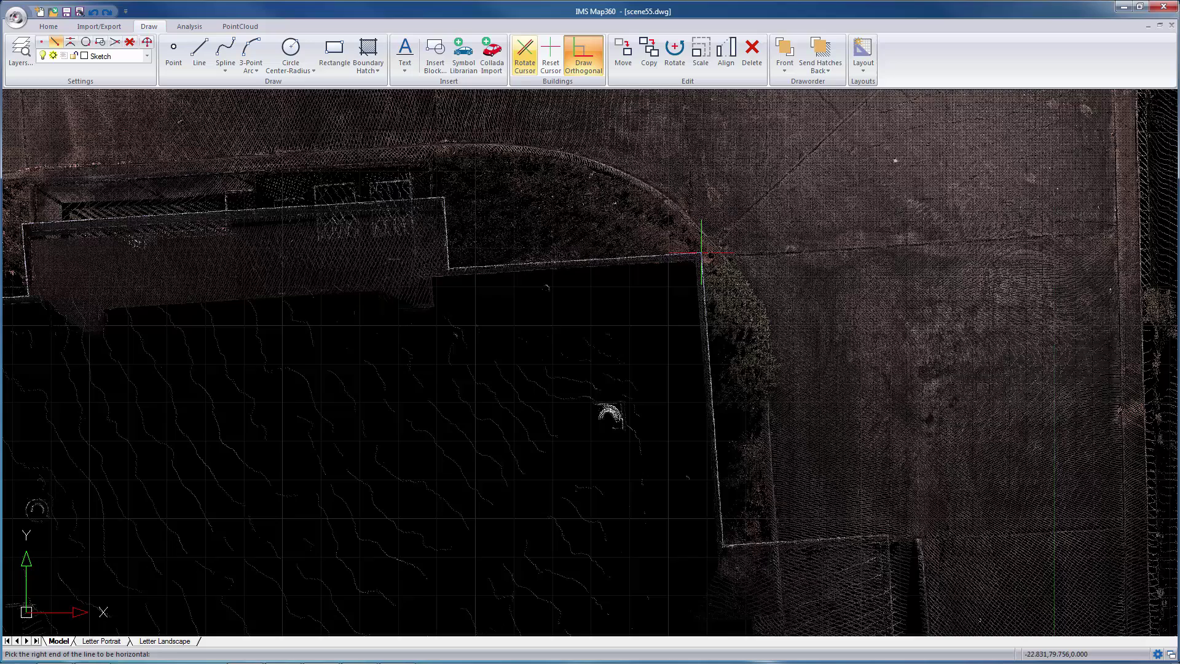
pyautogui.click(702, 253)
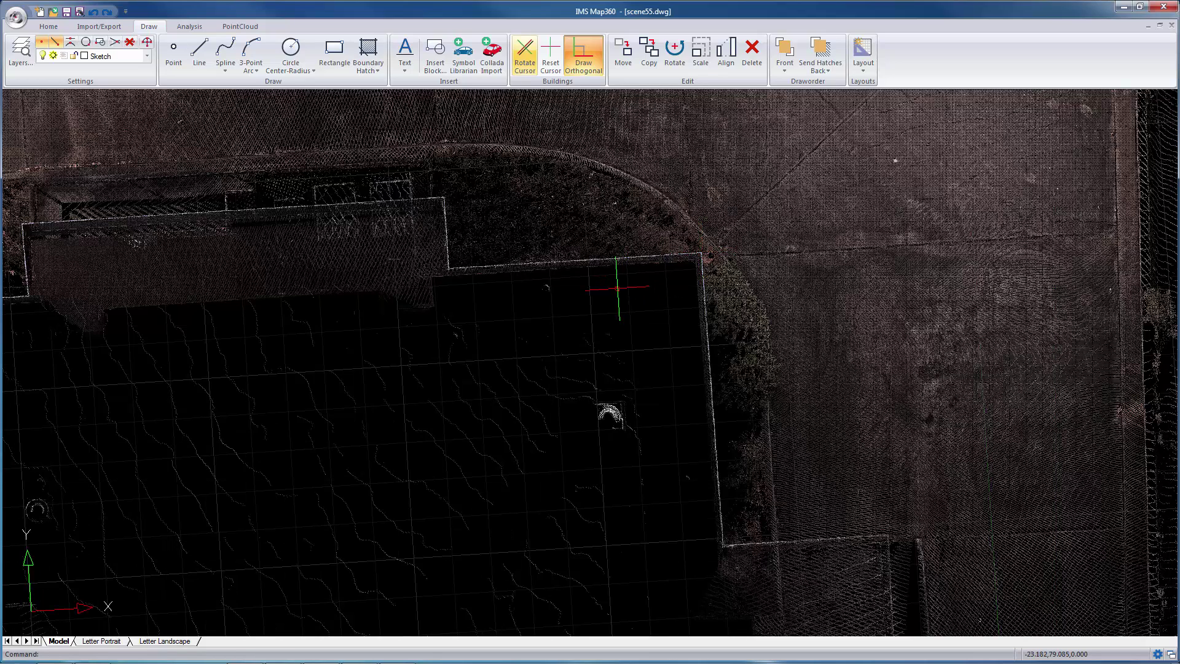
# Turn on orthogonal drawing and start a line at the top-right corner, tracing the inner step.
pyautogui.click(585, 62)
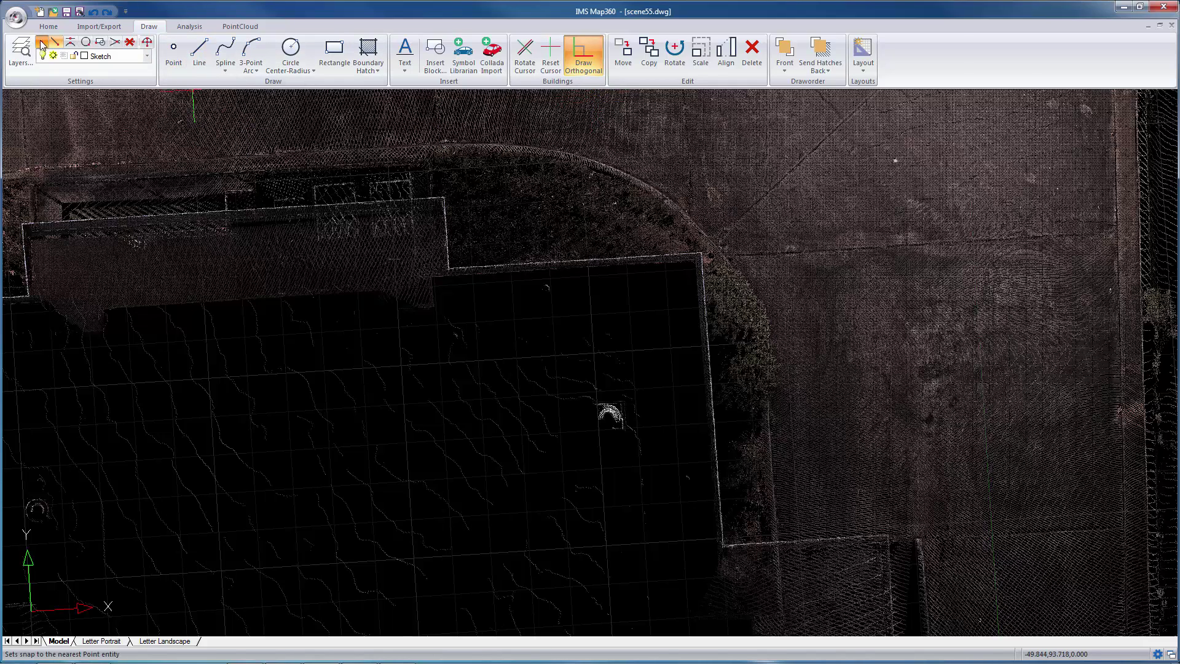
pyautogui.click(200, 52)
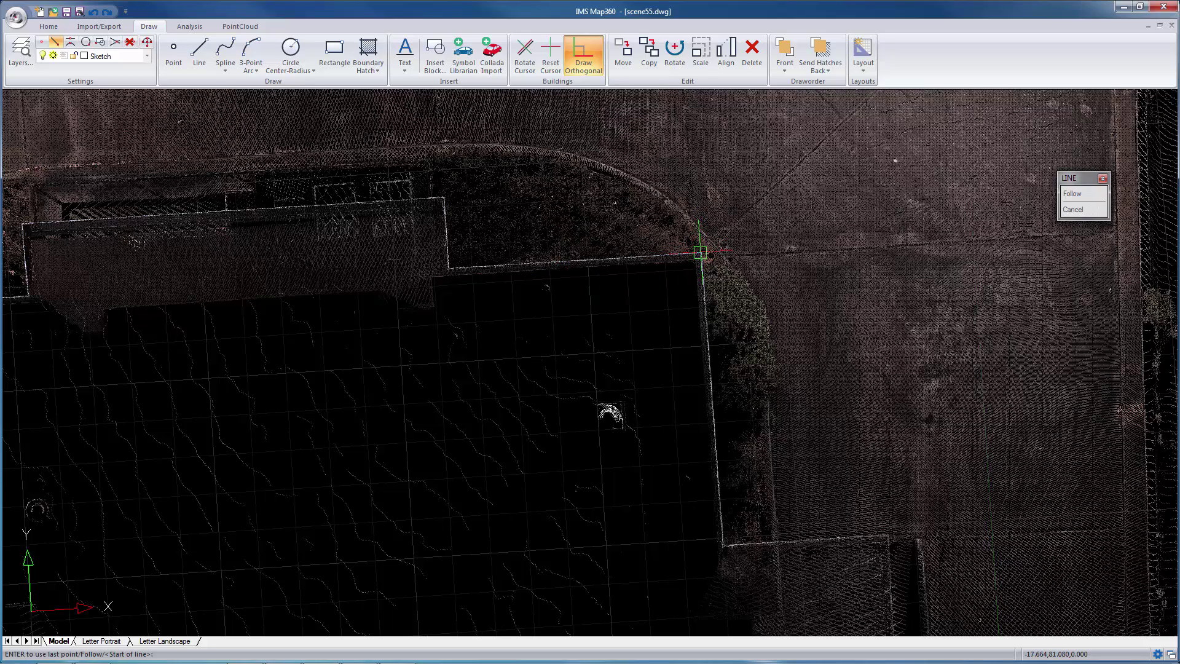
pyautogui.click(700, 252)
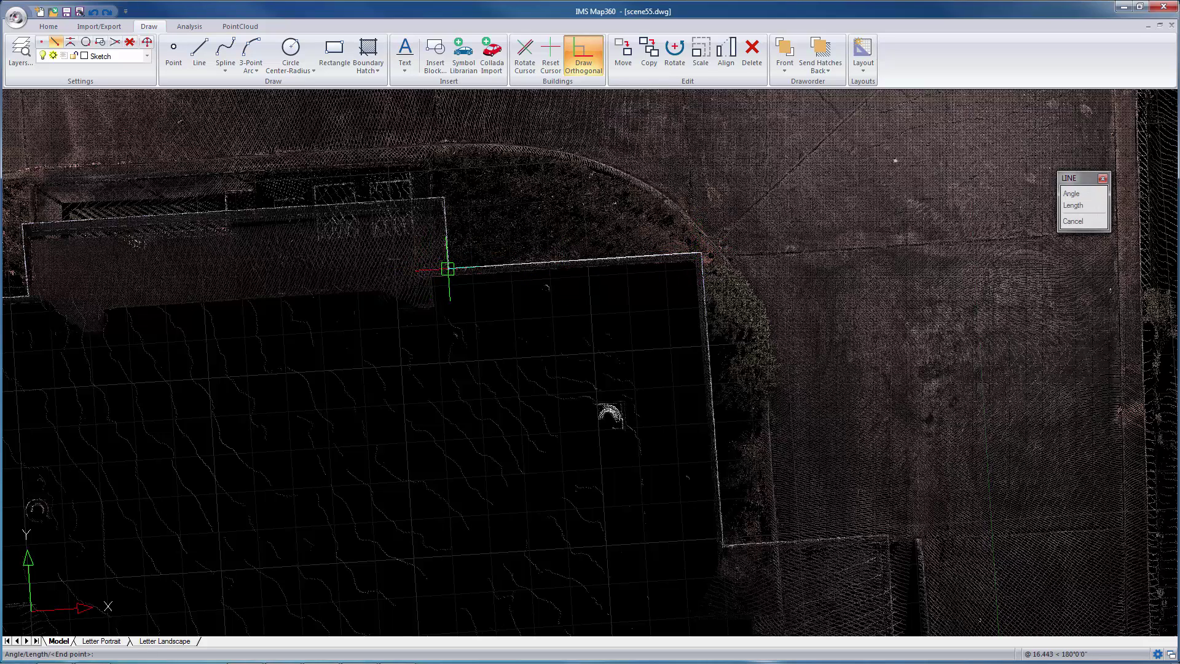
pyautogui.click(447, 269)
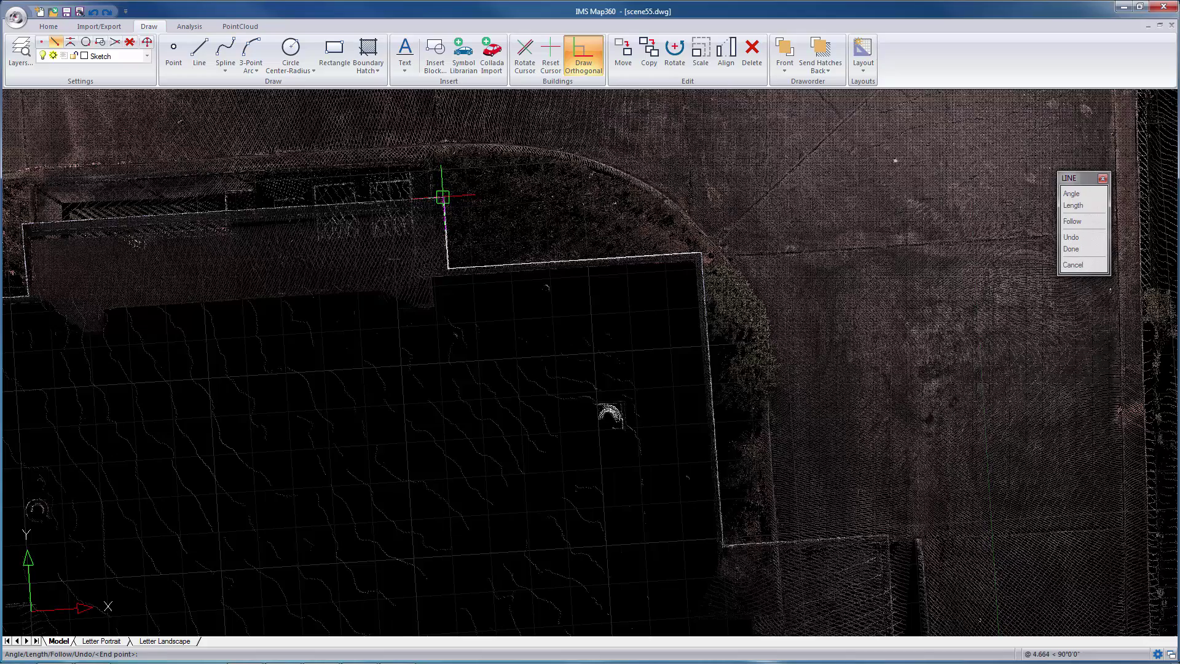
pyautogui.click(444, 197)
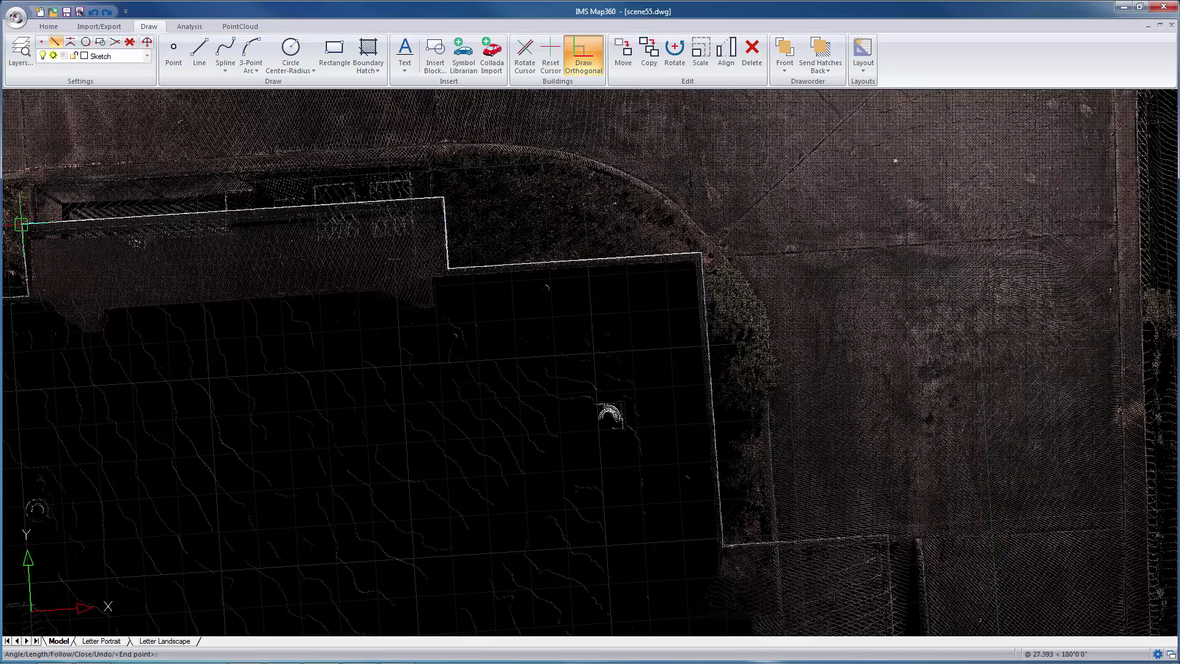
# Continue the outline to the upper-left corner, then down the left side and left wing.
pyautogui.moveTo(93, 316); pyautogui.dragTo(624, 282, button='middle')
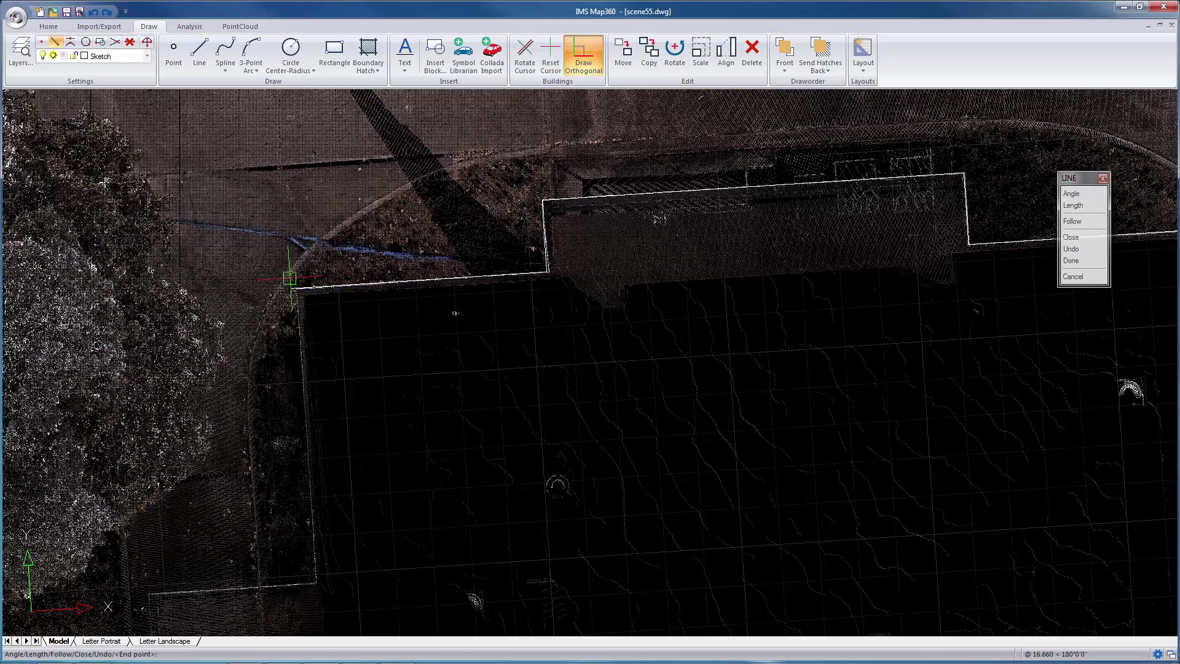
pyautogui.click(297, 289)
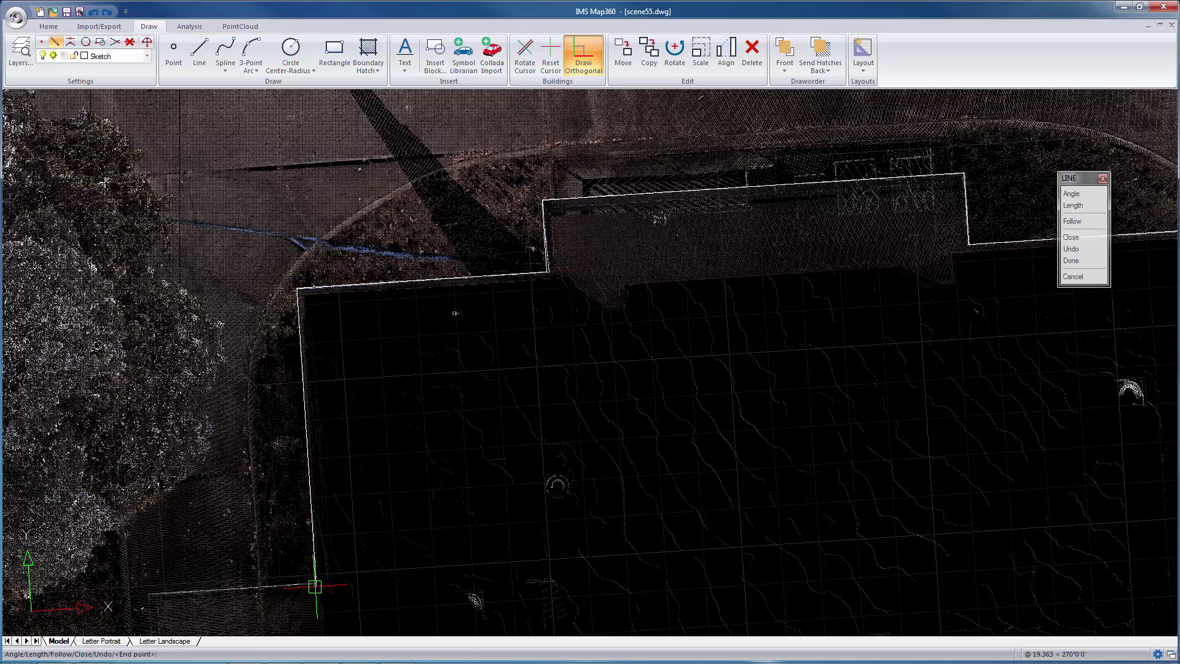
pyautogui.click(316, 583)
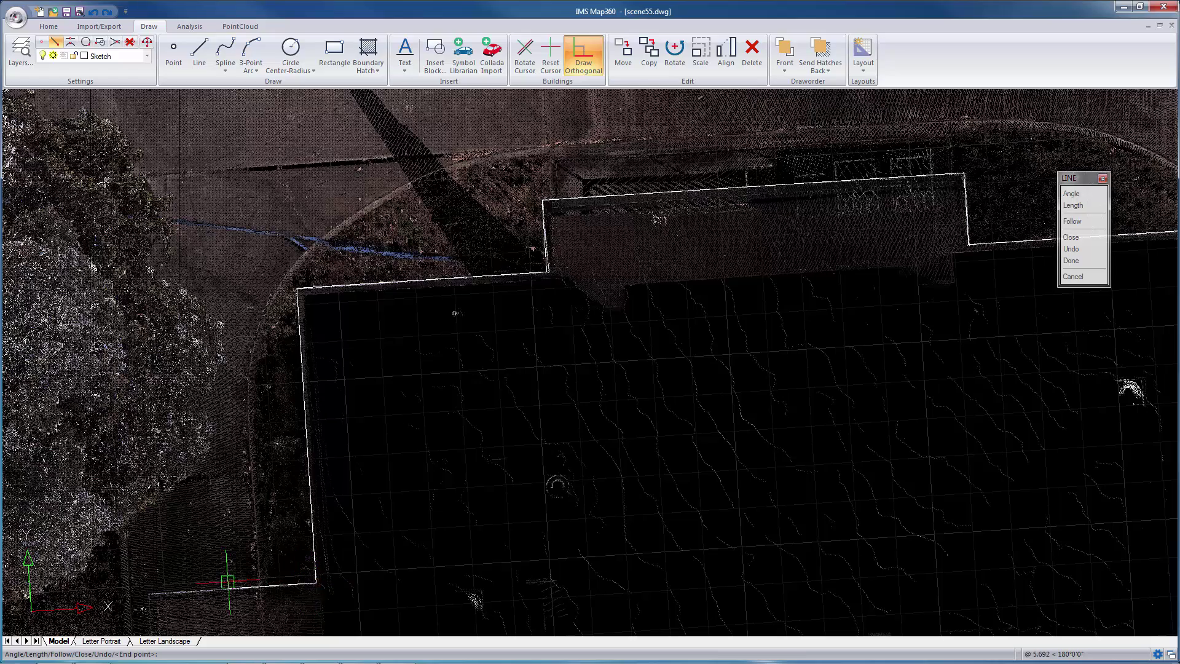
pyautogui.click(149, 595)
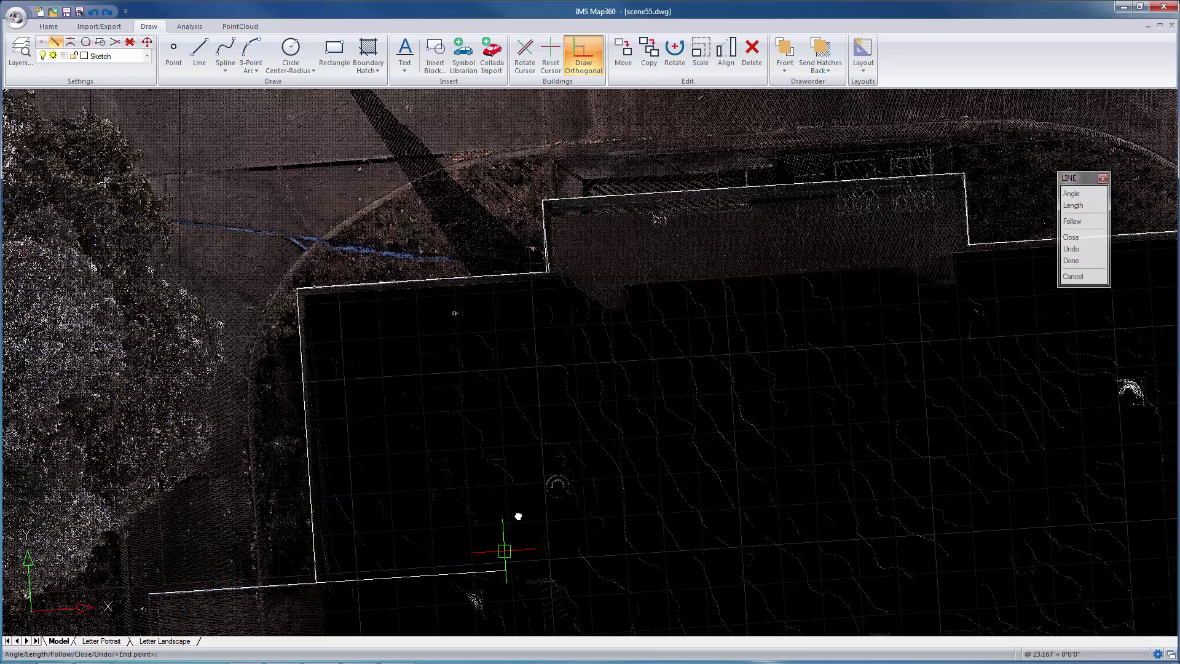
pyautogui.moveTo(500, 548); pyautogui.dragTo(627, 197, button='middle')
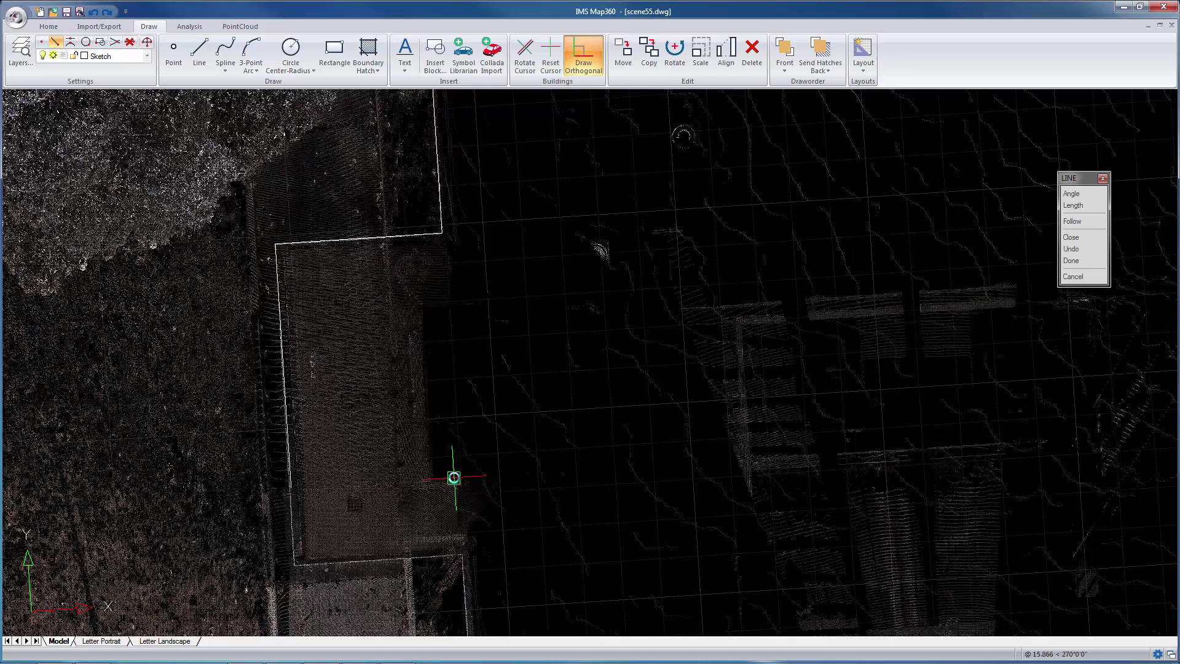
pyautogui.scroll(-2, 454, 478)
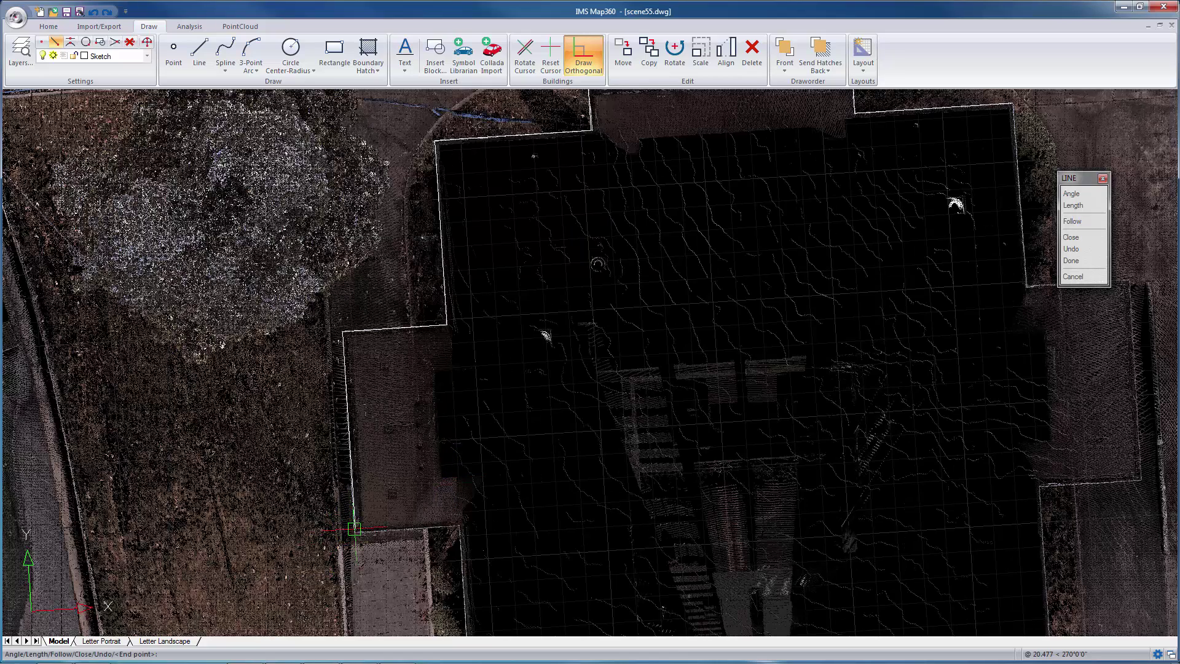
pyautogui.click(354, 531)
# Trace the bottom edge and right wing corners, then close the outline back to its start.
pyautogui.scroll(-3, 553, 567)
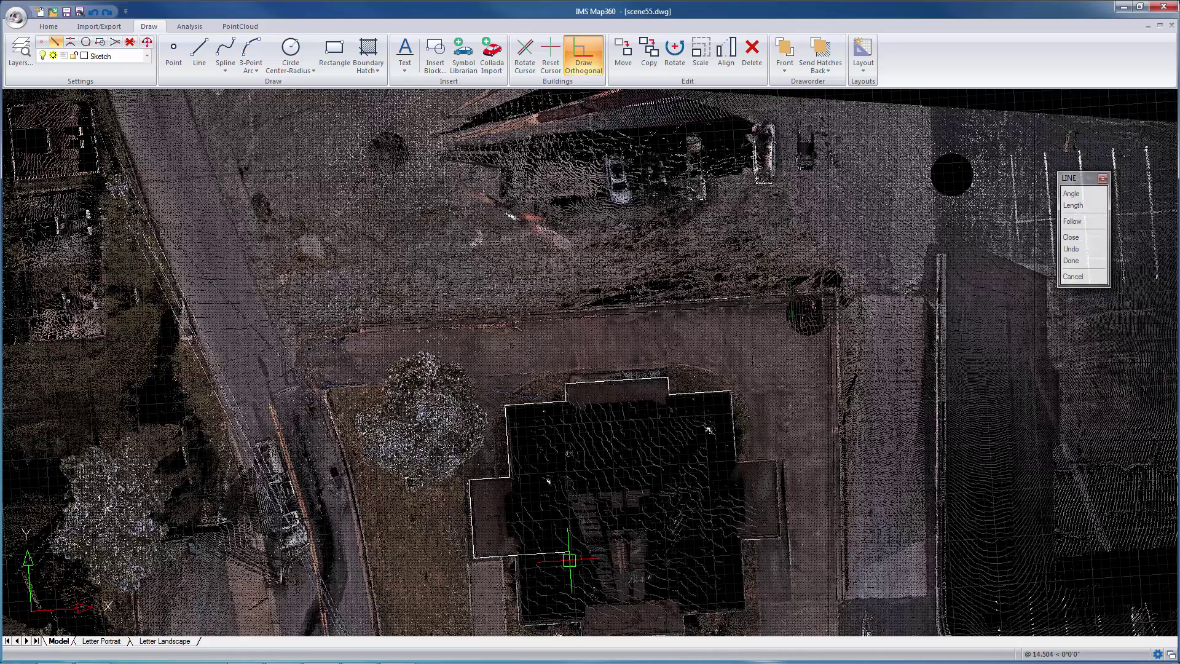
pyautogui.moveTo(570, 560); pyautogui.dragTo(550, 404, button='middle')
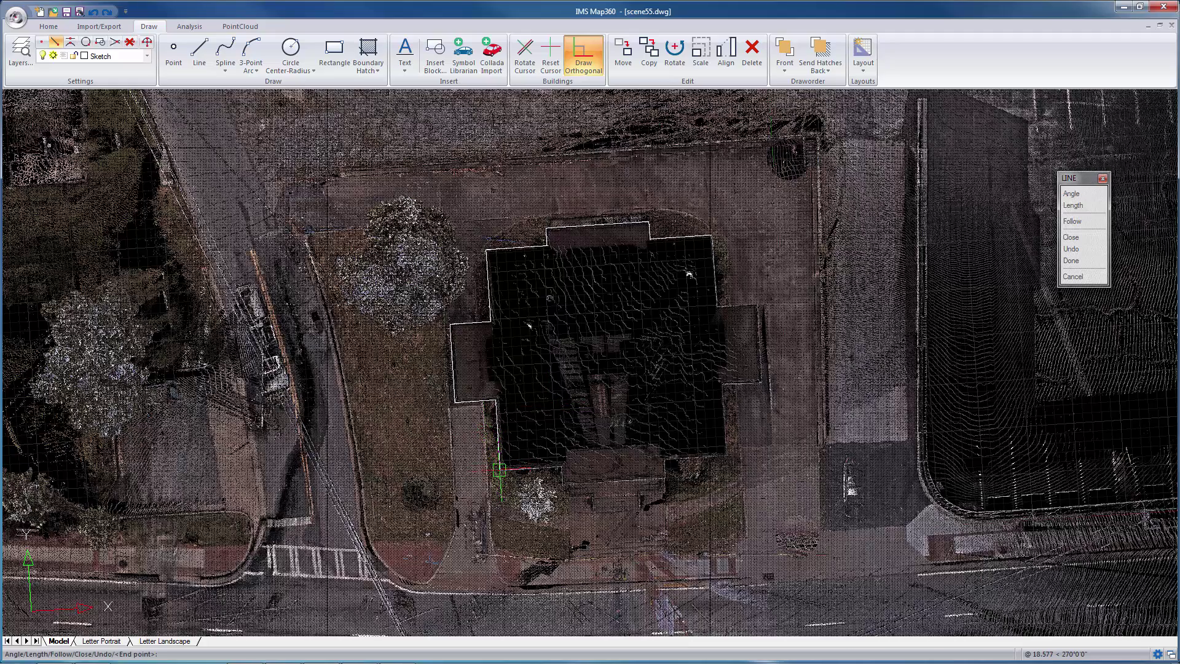
pyautogui.click(499, 471)
pyautogui.click(561, 484)
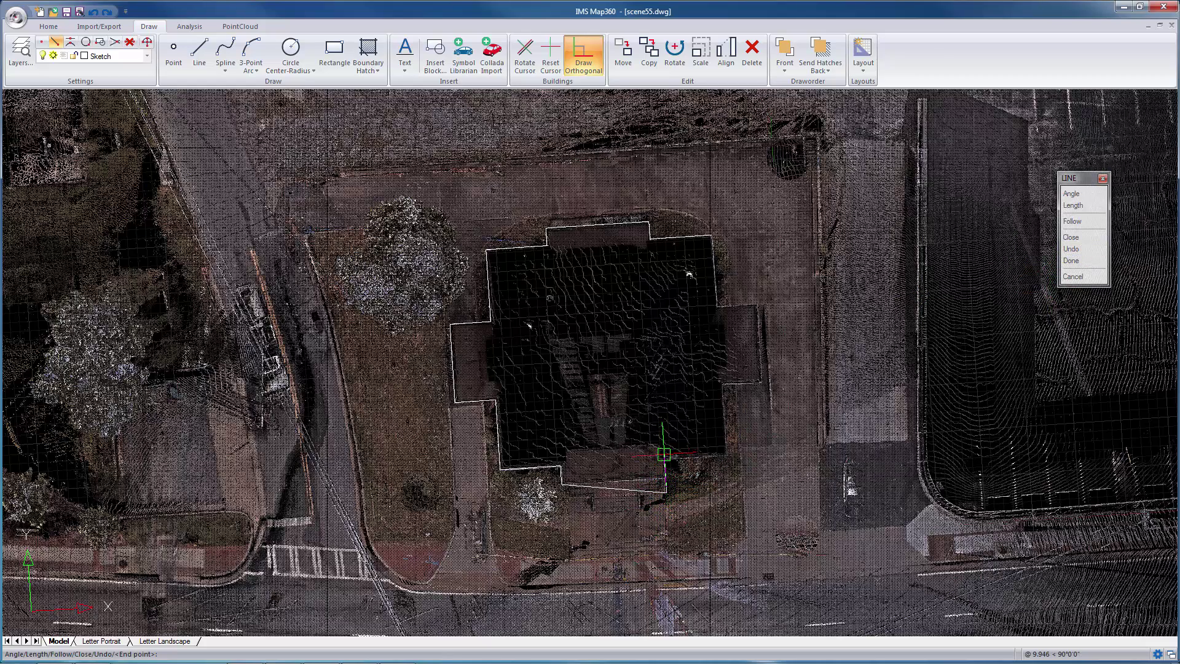
pyautogui.click(665, 458)
pyautogui.click(726, 455)
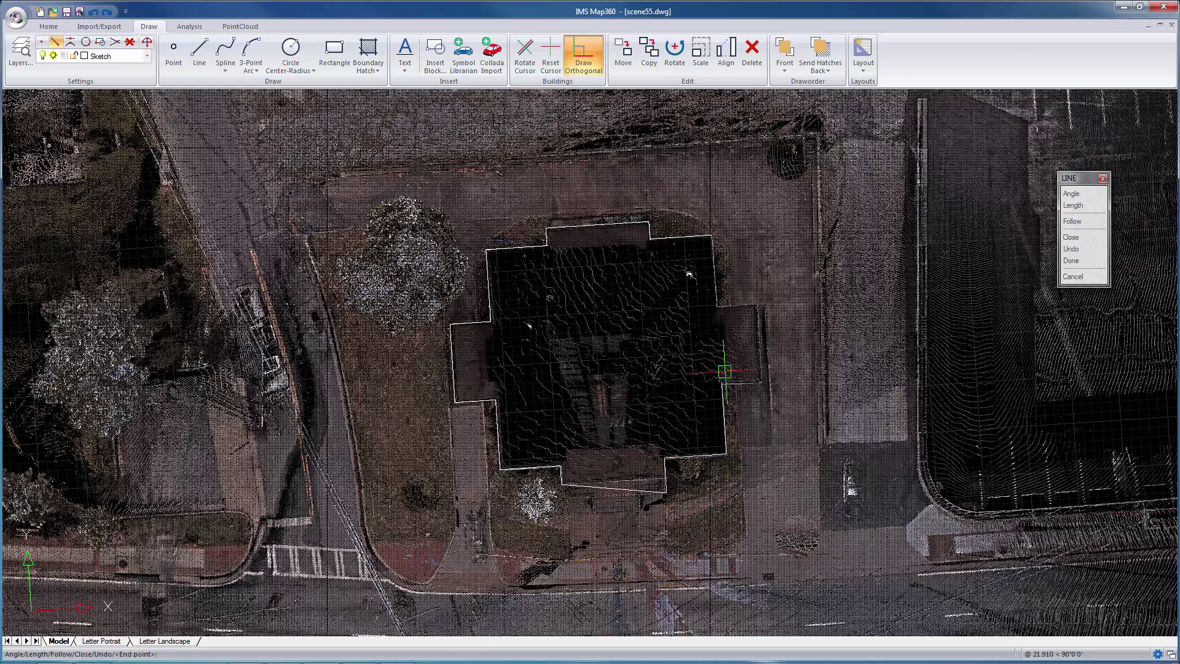
pyautogui.click(723, 383)
pyautogui.click(760, 383)
pyautogui.click(756, 305)
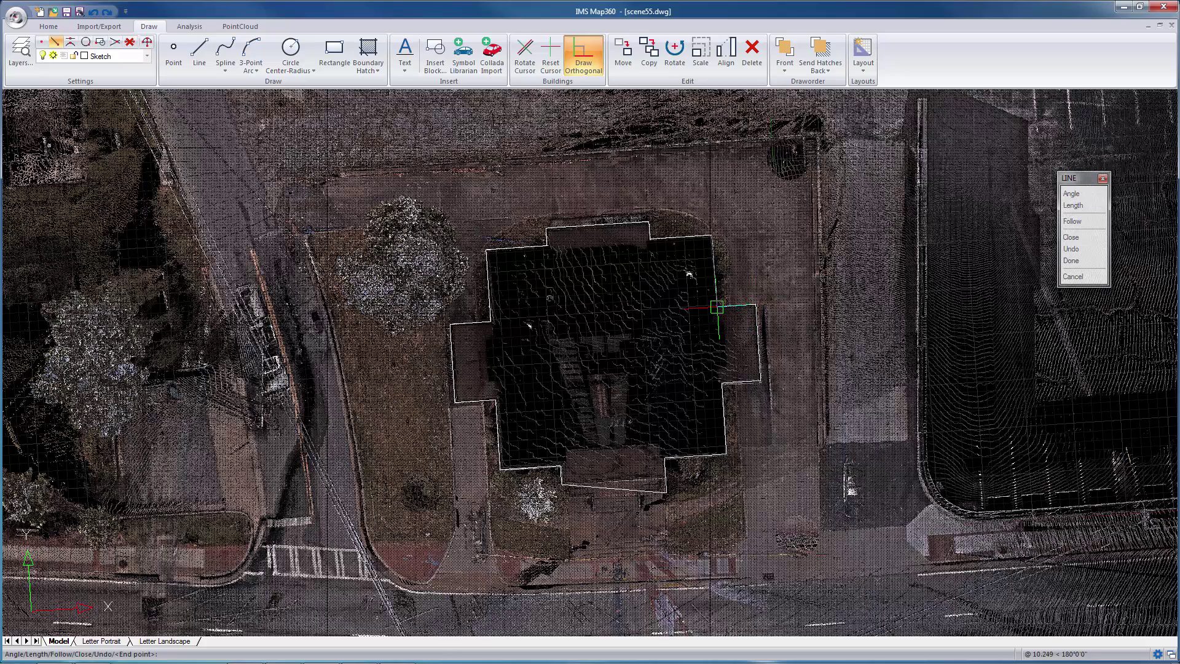
pyautogui.click(1072, 238)
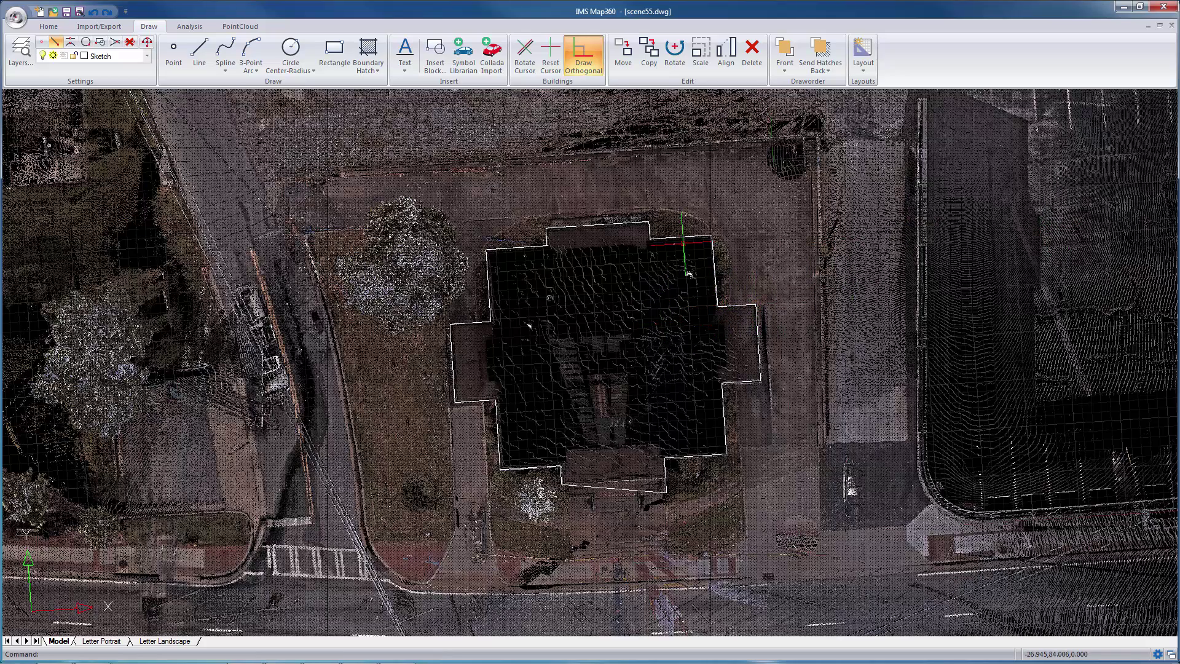
# Hide and reshow the point cloud from the Home tab, then zoom onto the footprint's slanted bottom edge.
pyautogui.click(48, 27)
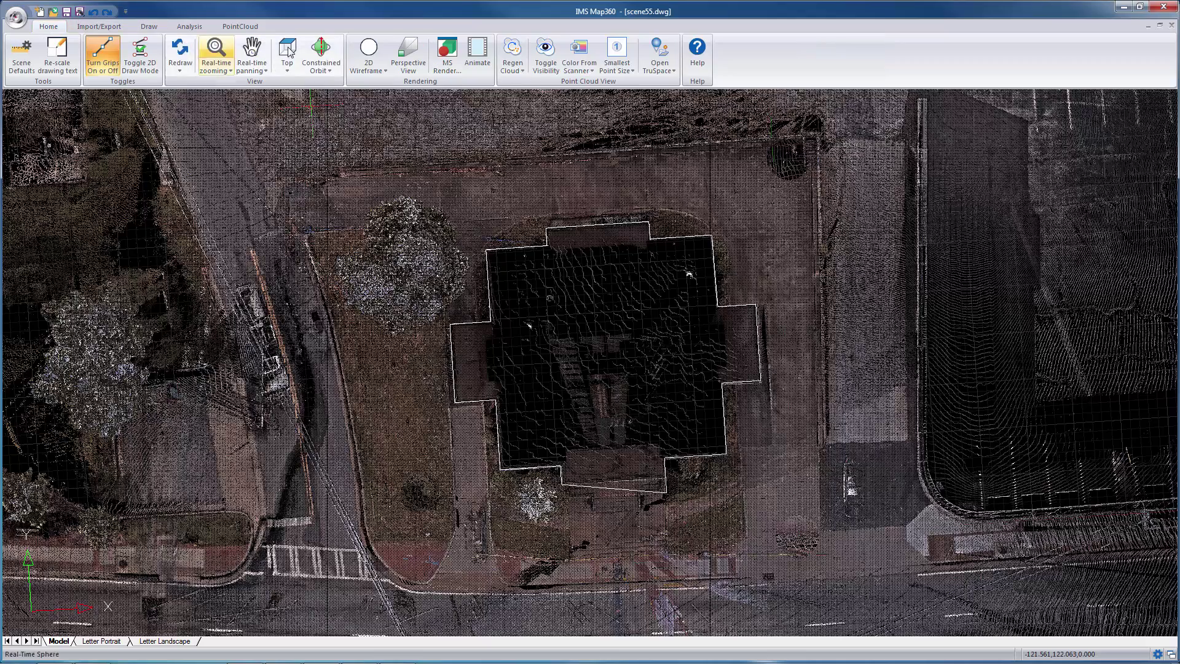
pyautogui.click(543, 57)
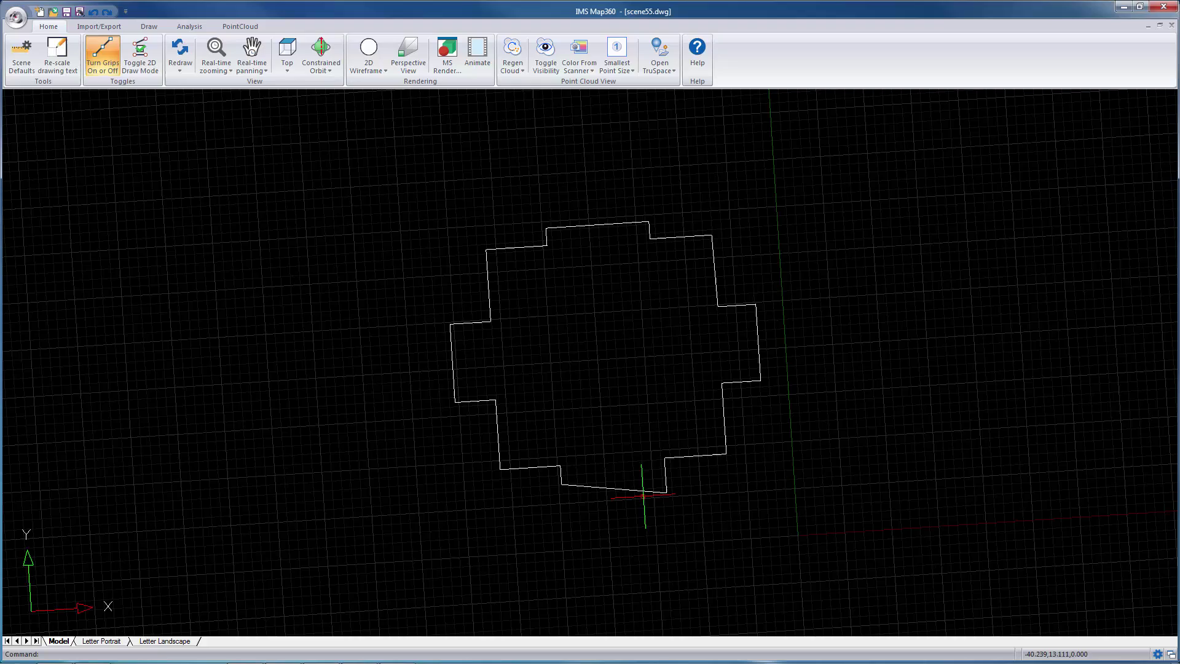
pyautogui.click(545, 56)
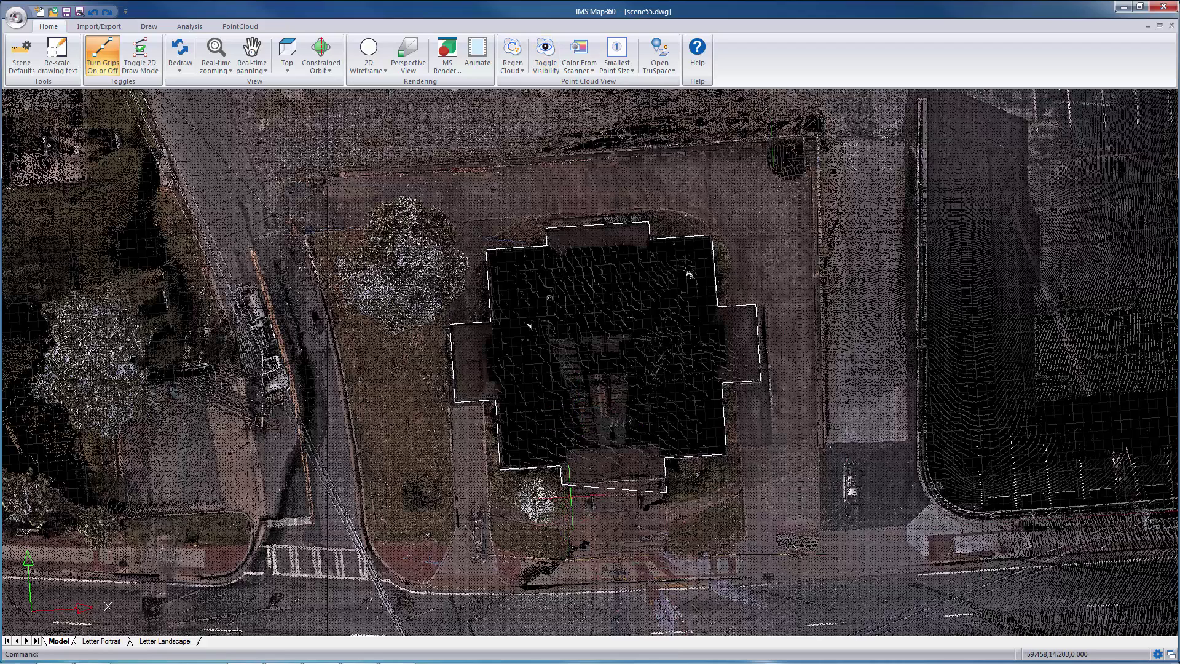
pyautogui.moveTo(571, 495); pyautogui.dragTo(633, 424, button='middle')
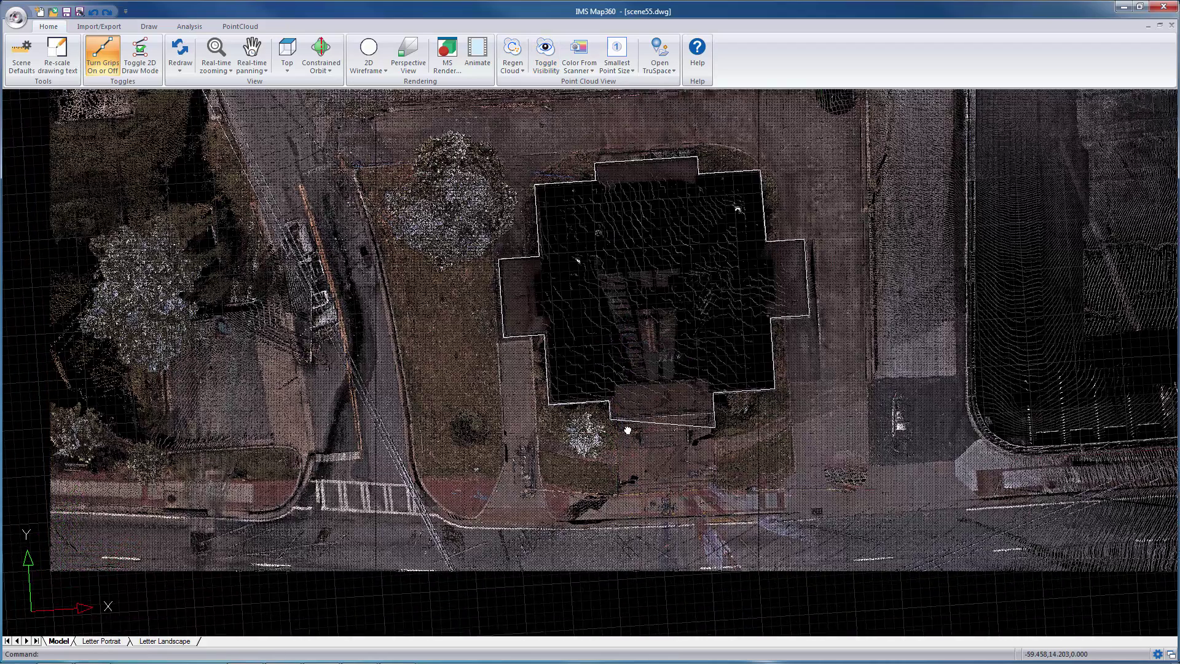
pyautogui.scroll(2, 734, 414)
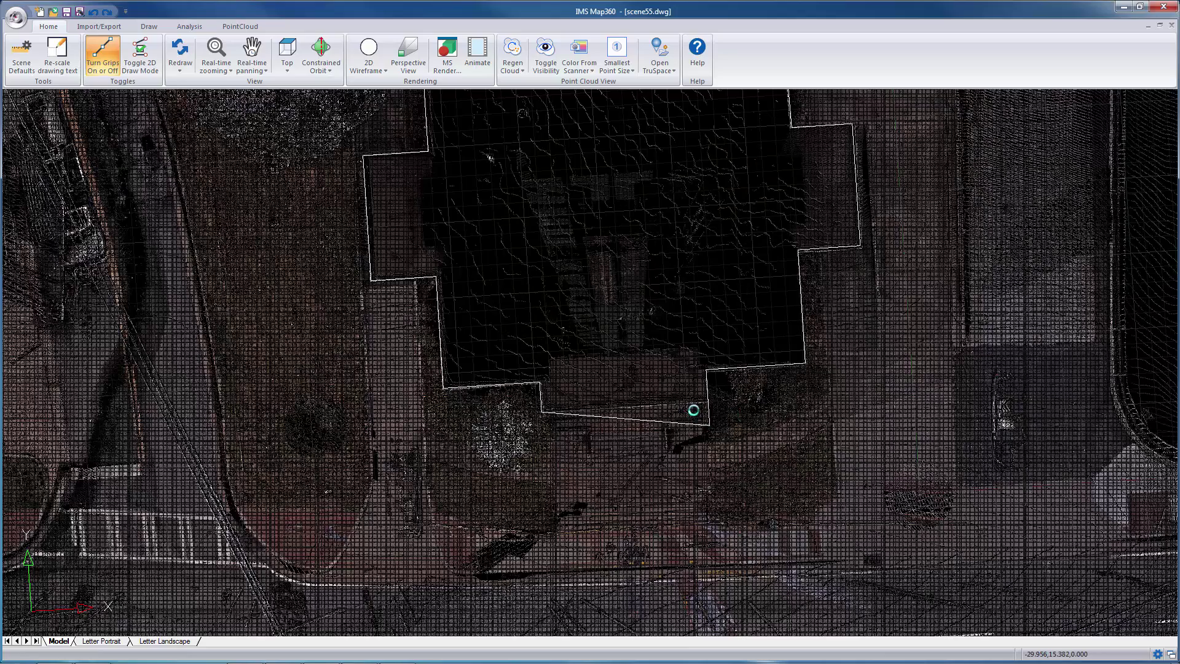
pyautogui.scroll(3, 734, 415)
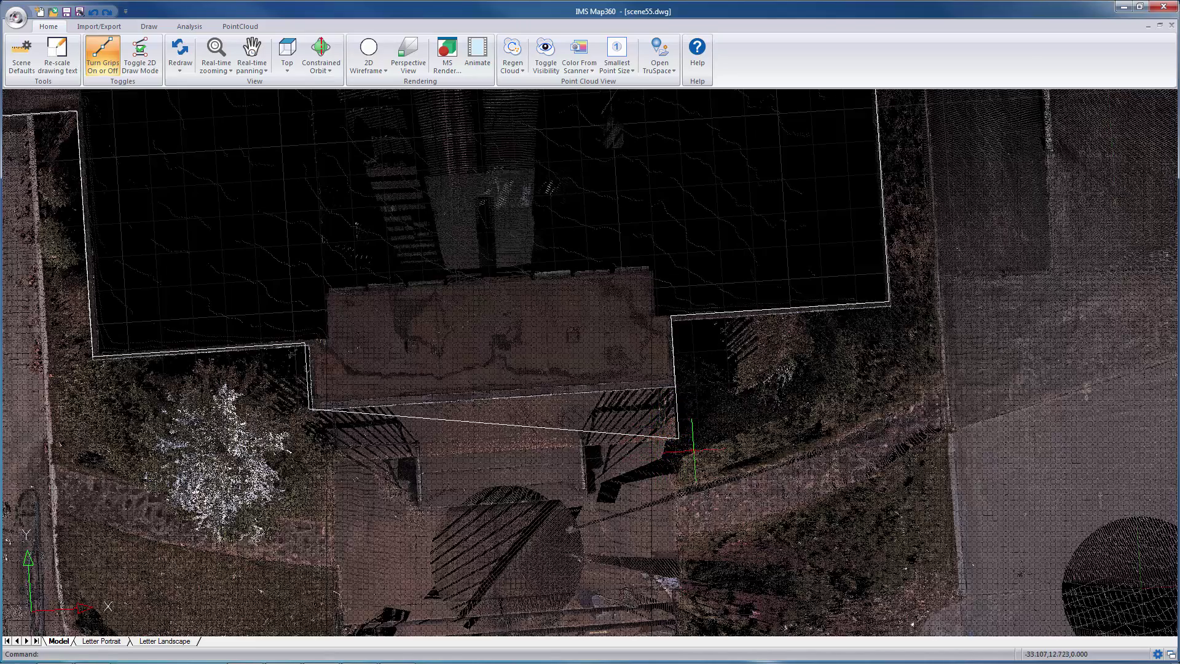
# Stretch the slanted lower edge's right endpoint up to the building's front wall corner.
pyautogui.click(662, 436)
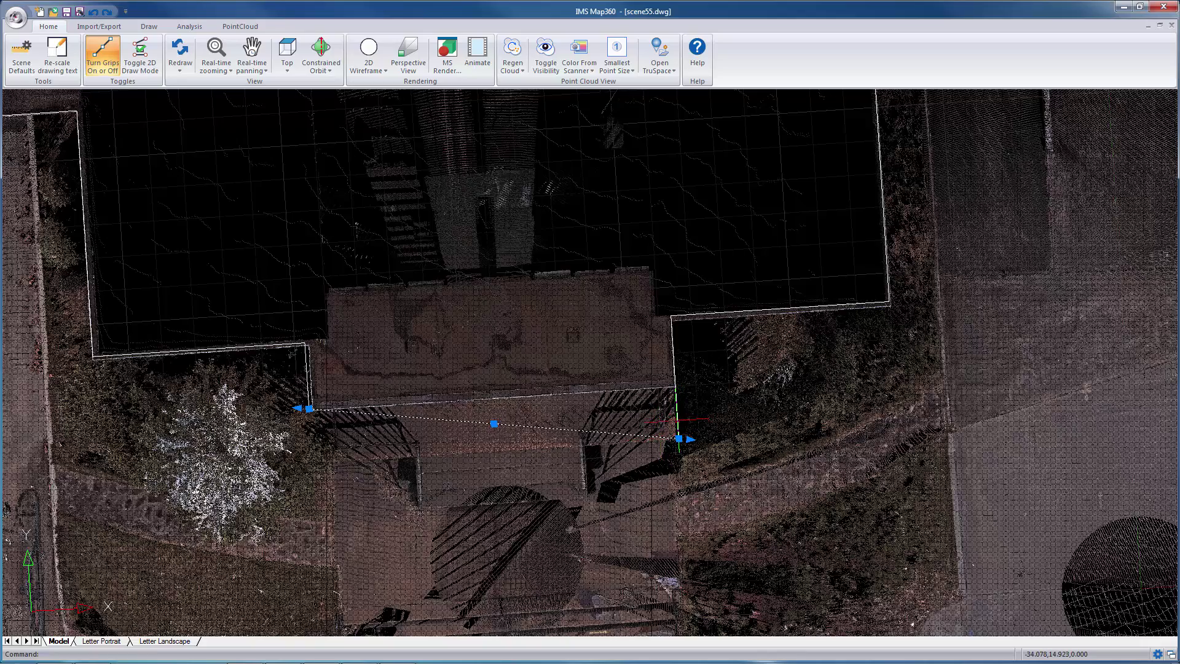
pyautogui.click(679, 438)
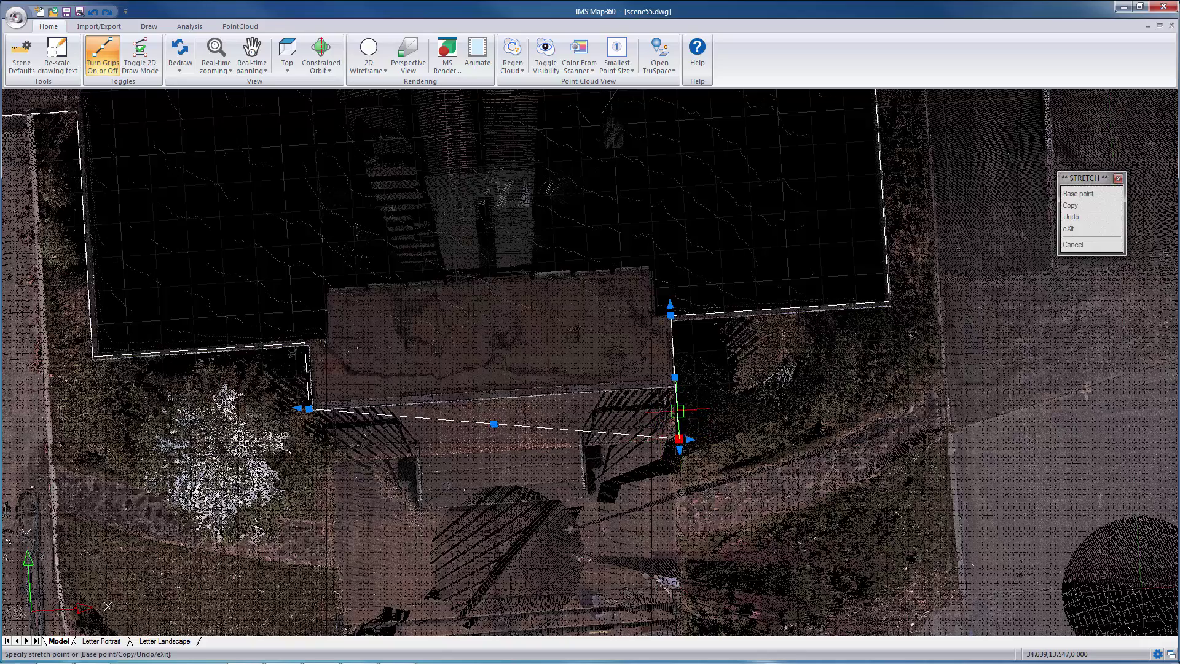
pyautogui.scroll(4, 673, 384)
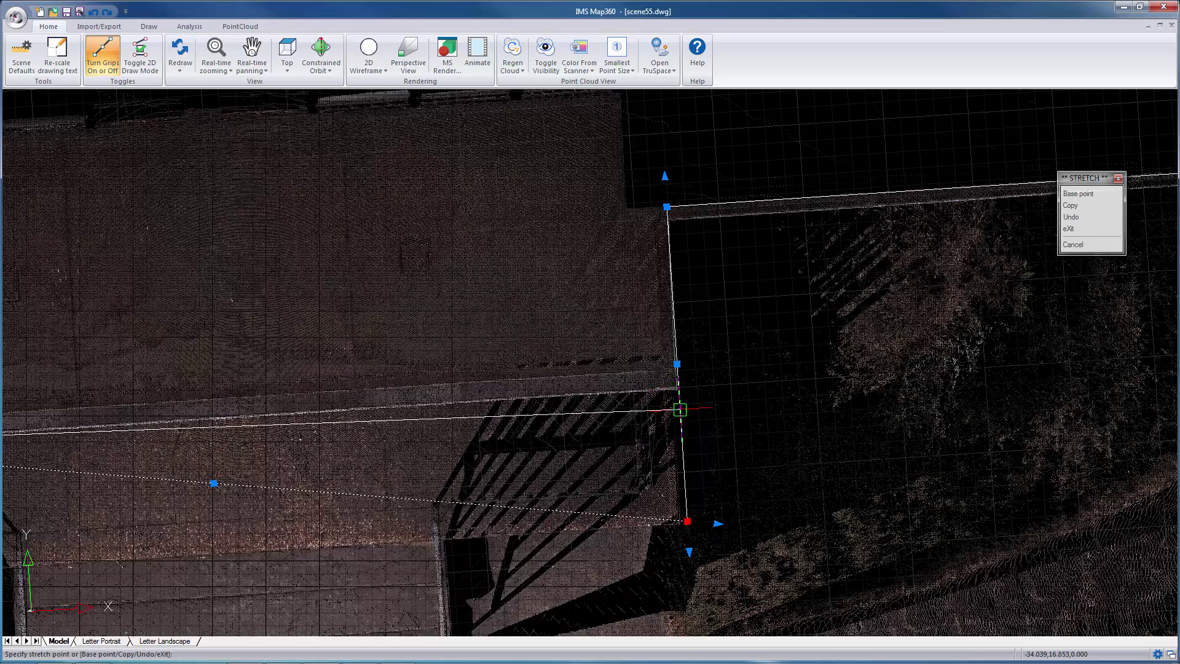
pyautogui.click(679, 388)
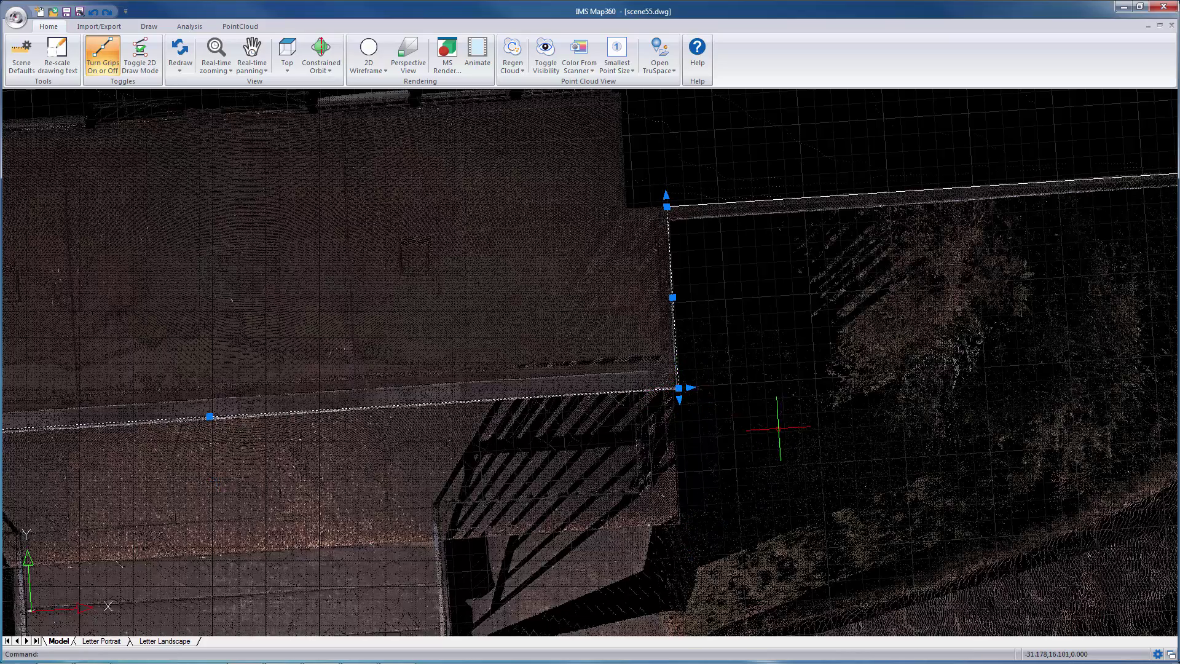
pyautogui.scroll(-4, 778, 427)
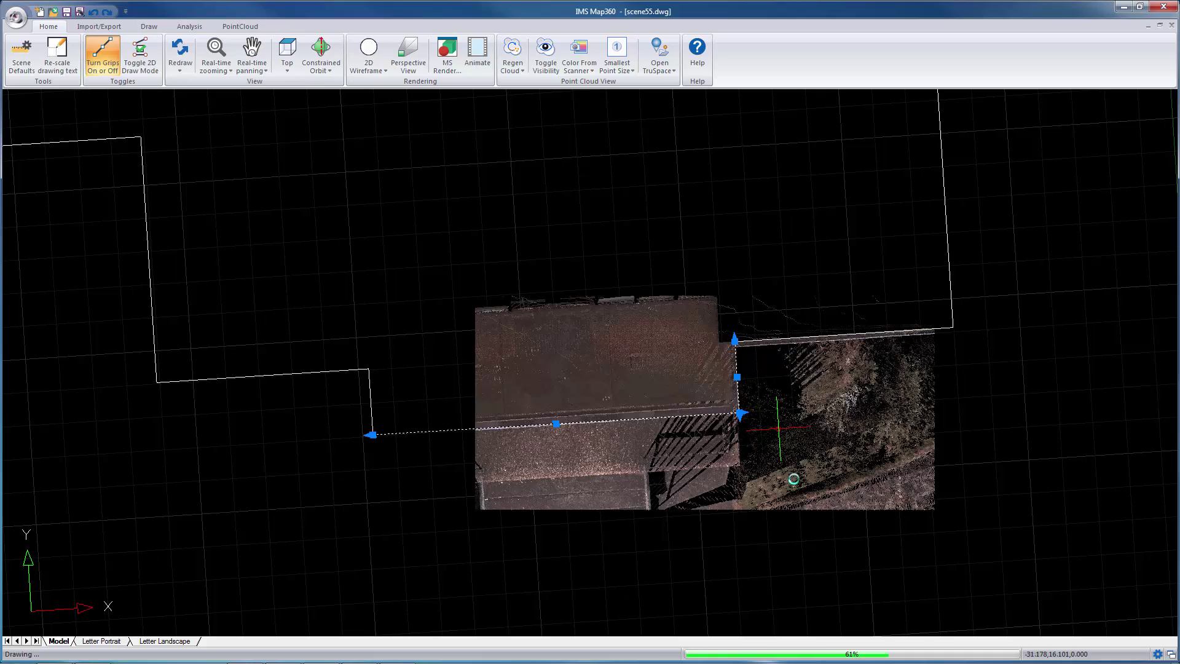
pyautogui.press('Escape')
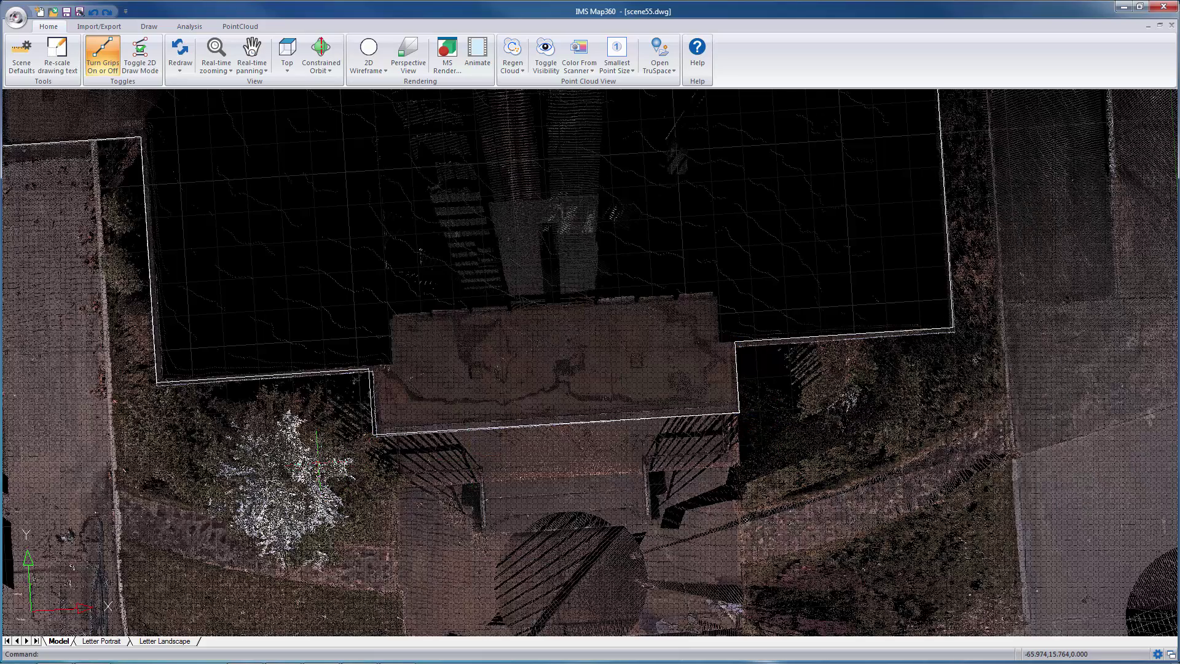
pyautogui.scroll(-4, 319, 464)
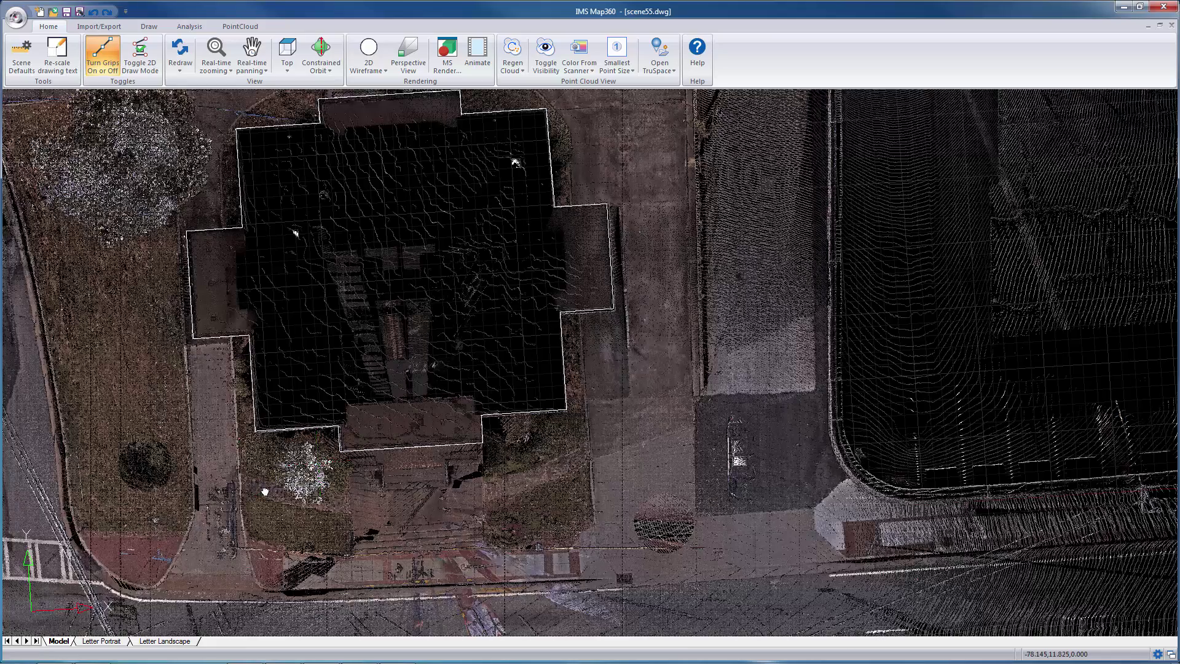
# Pan to show the whole building and bring up the Draw ribbon tools.
pyautogui.moveTo(265, 492); pyautogui.dragTo(589, 476, button='middle')
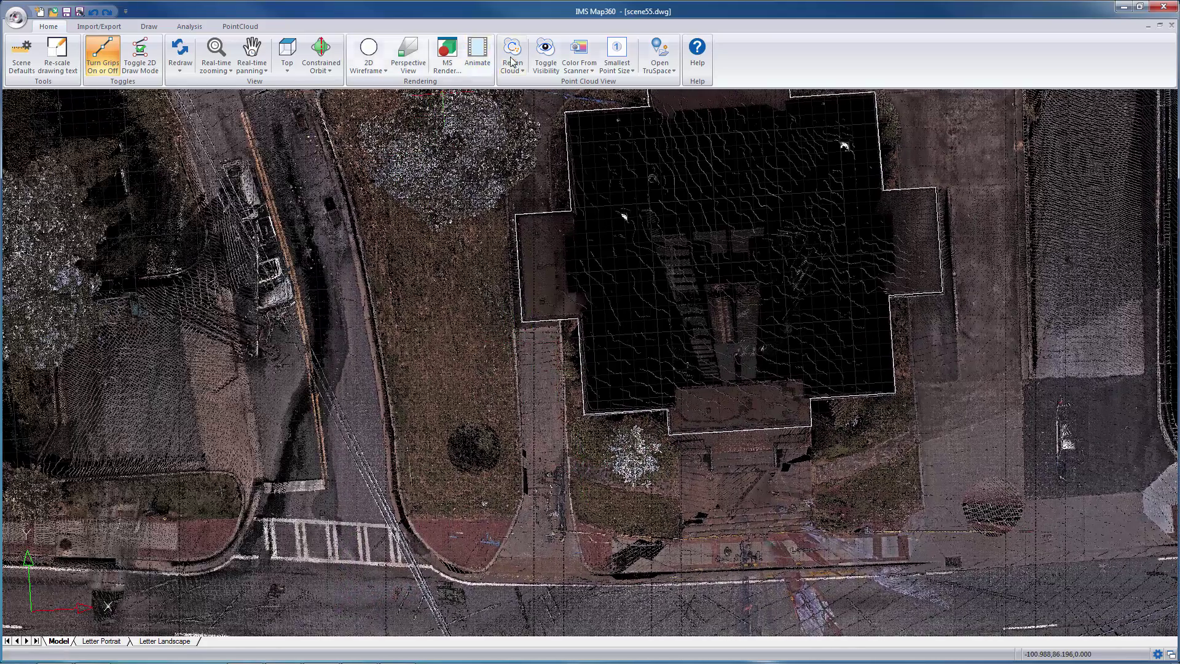
pyautogui.click(149, 26)
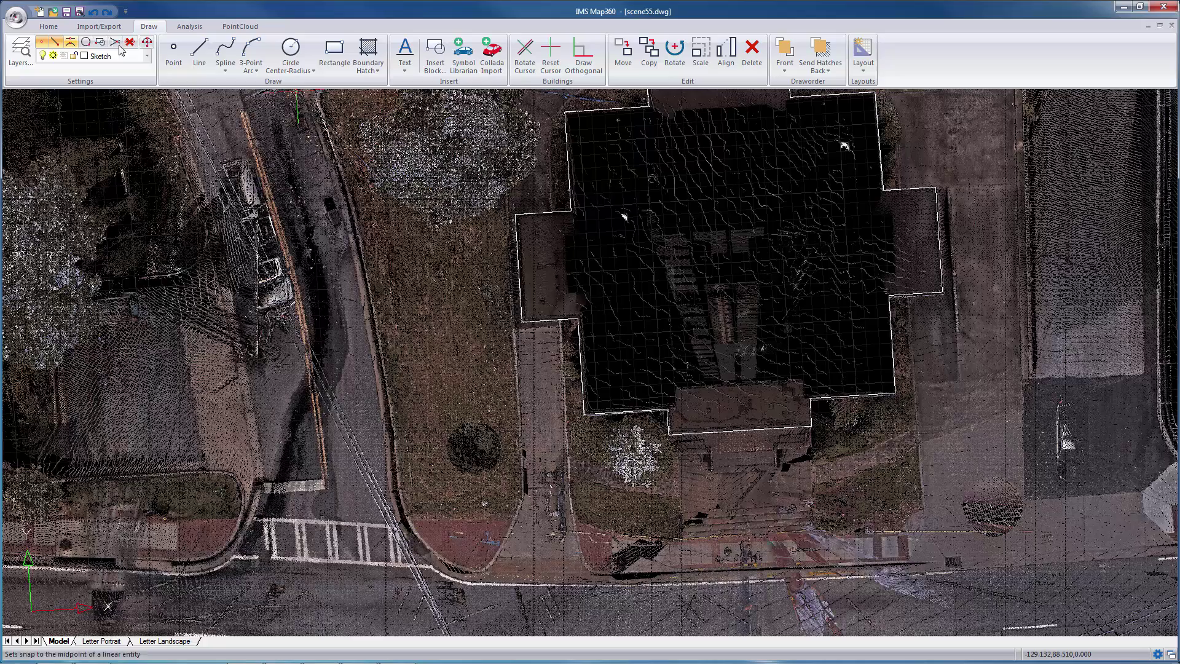
# Draw a three-point line from the walkway corner left, then down the walkway's left edge.
pyautogui.click(199, 54)
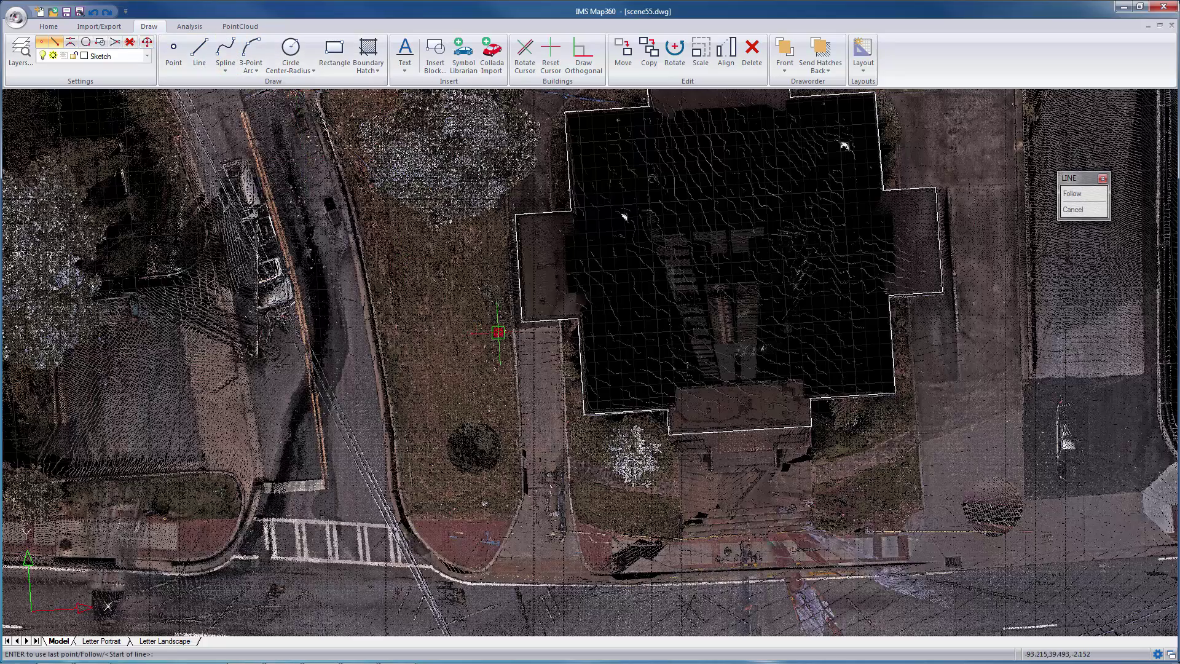
pyautogui.scroll(5, 533, 374)
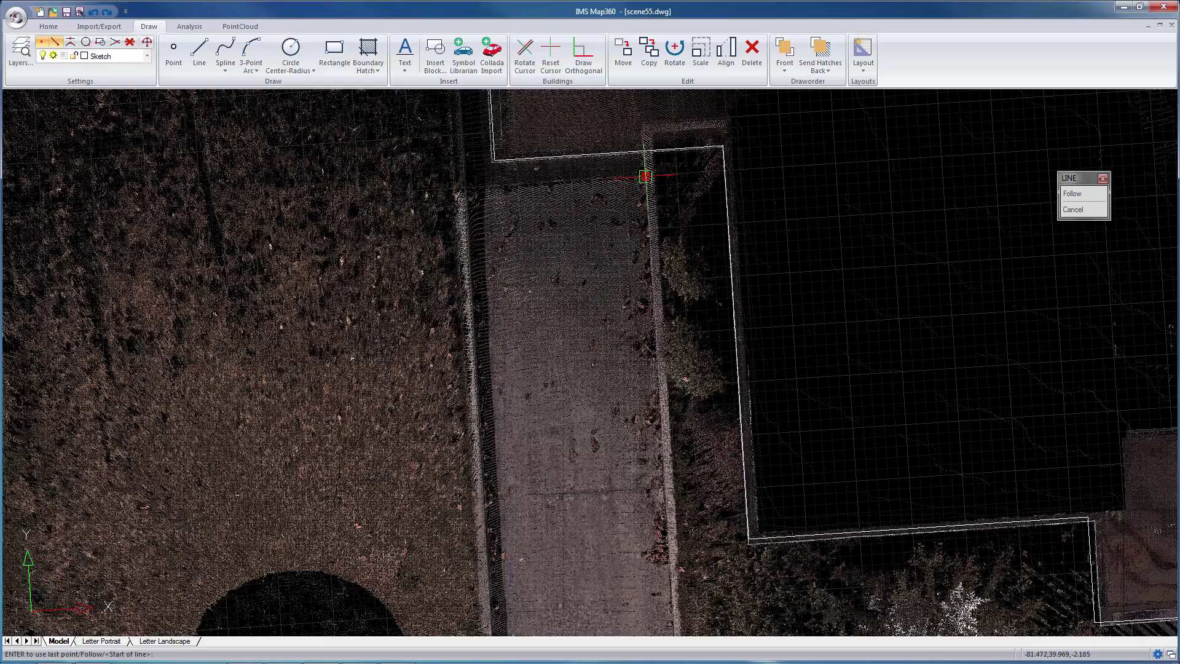
pyautogui.click(646, 177)
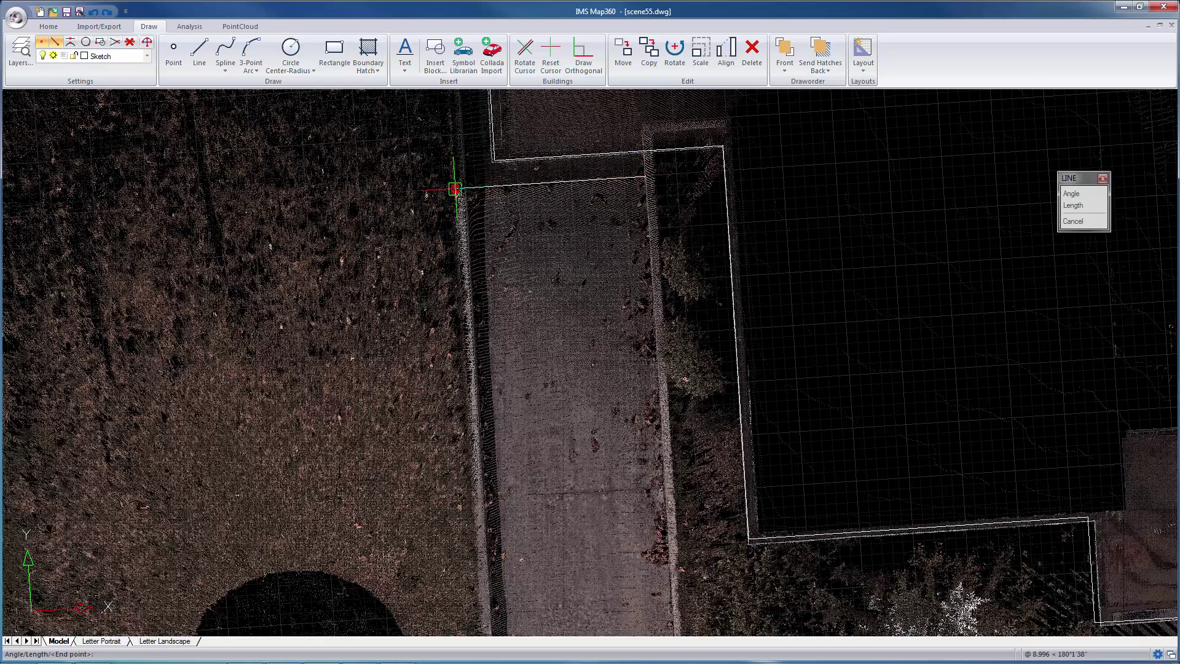
pyautogui.click(451, 193)
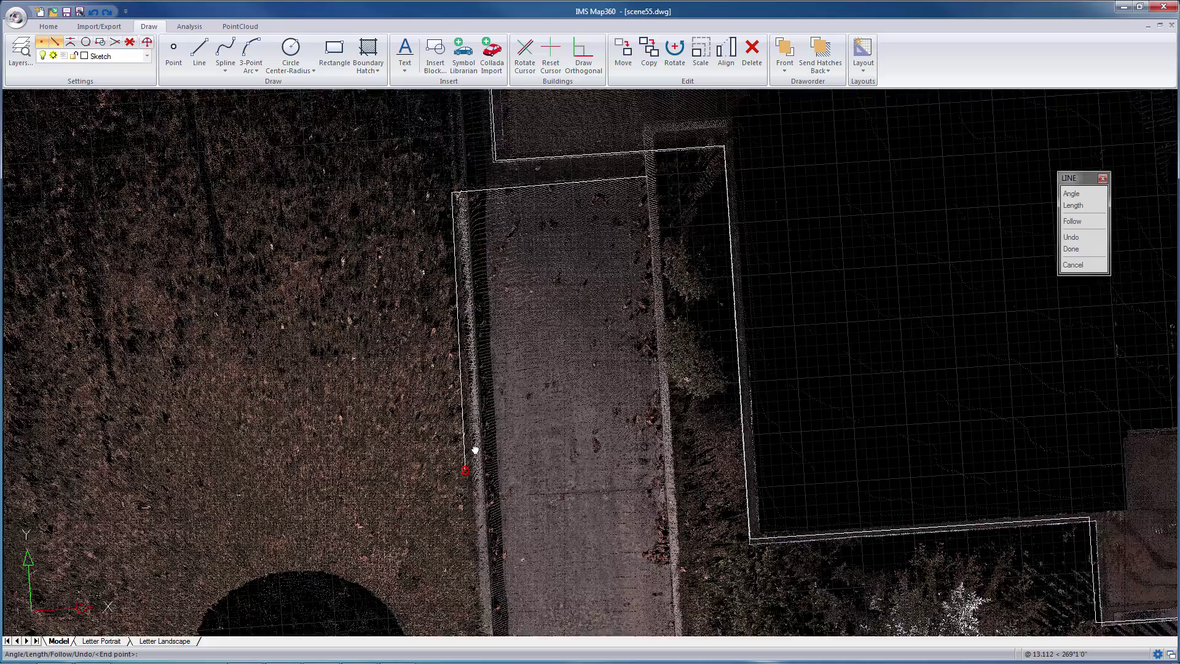
pyautogui.moveTo(474, 461); pyautogui.dragTo(454, 115, button='middle')
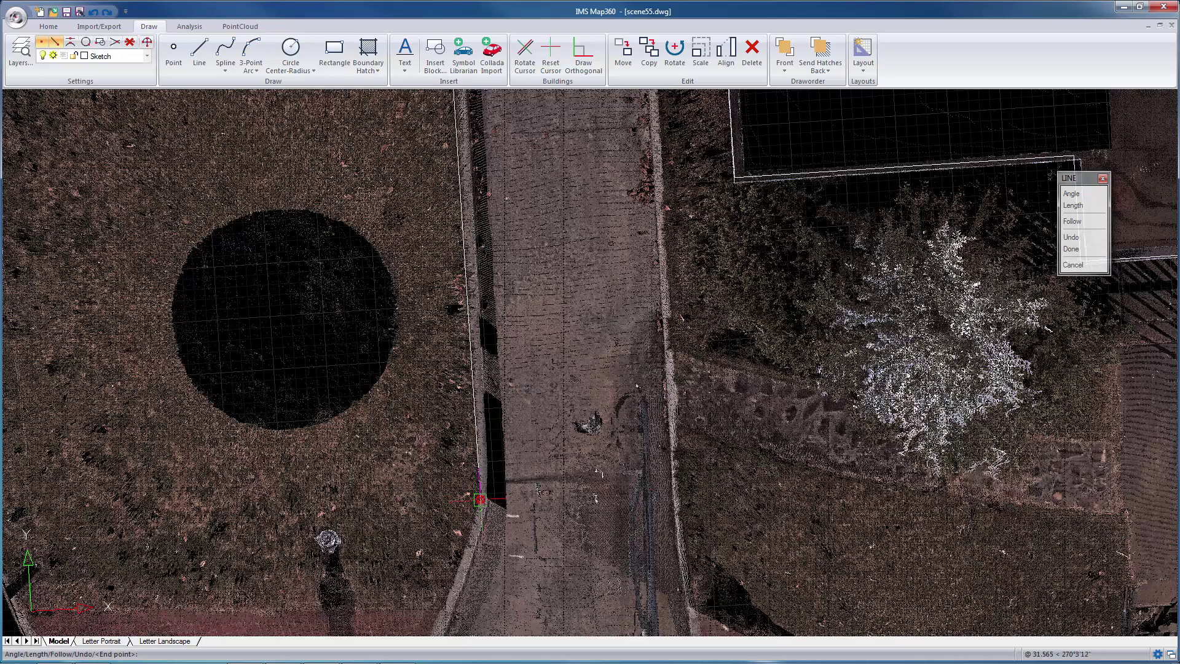
pyautogui.click(478, 496)
pyautogui.press('Return')
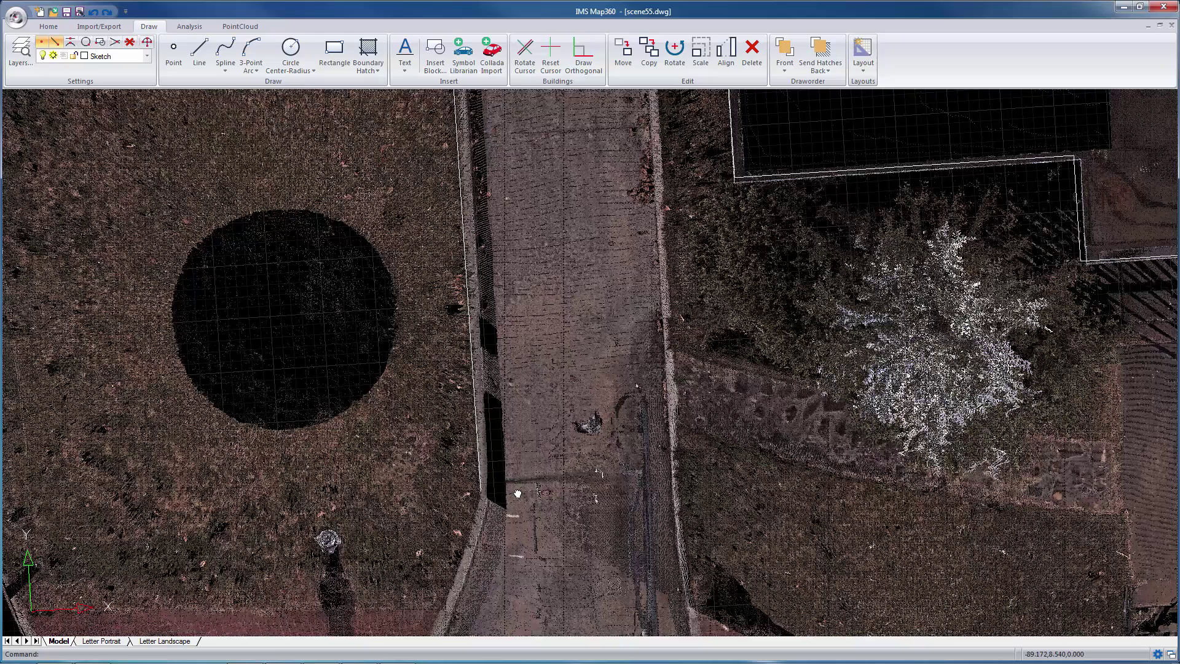
# Start a spline from the curve options and place its first points along the curb edge.
pyautogui.moveTo(518, 493); pyautogui.dragTo(766, 267, button='middle')
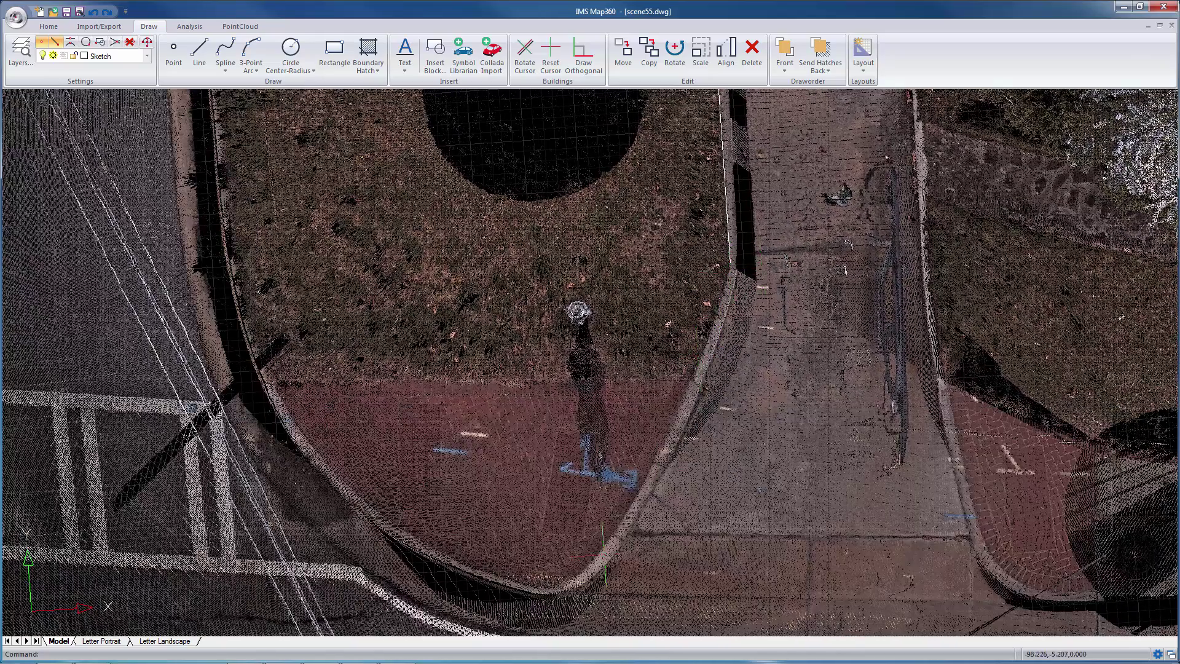
pyautogui.click(225, 69)
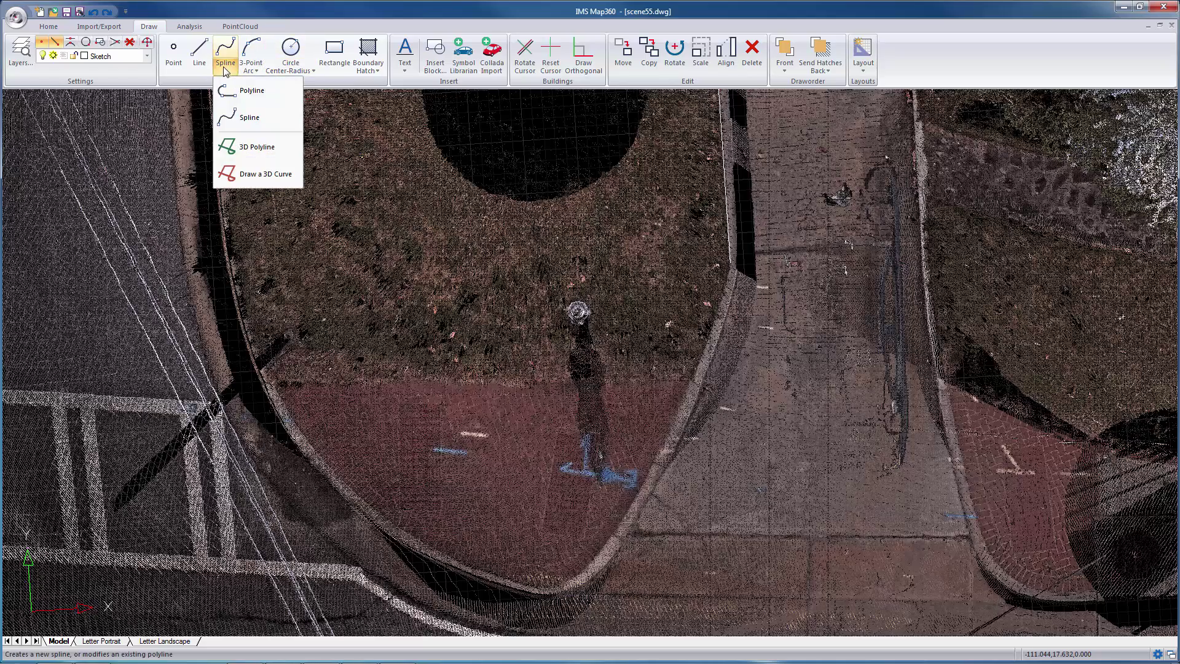
pyautogui.click(222, 50)
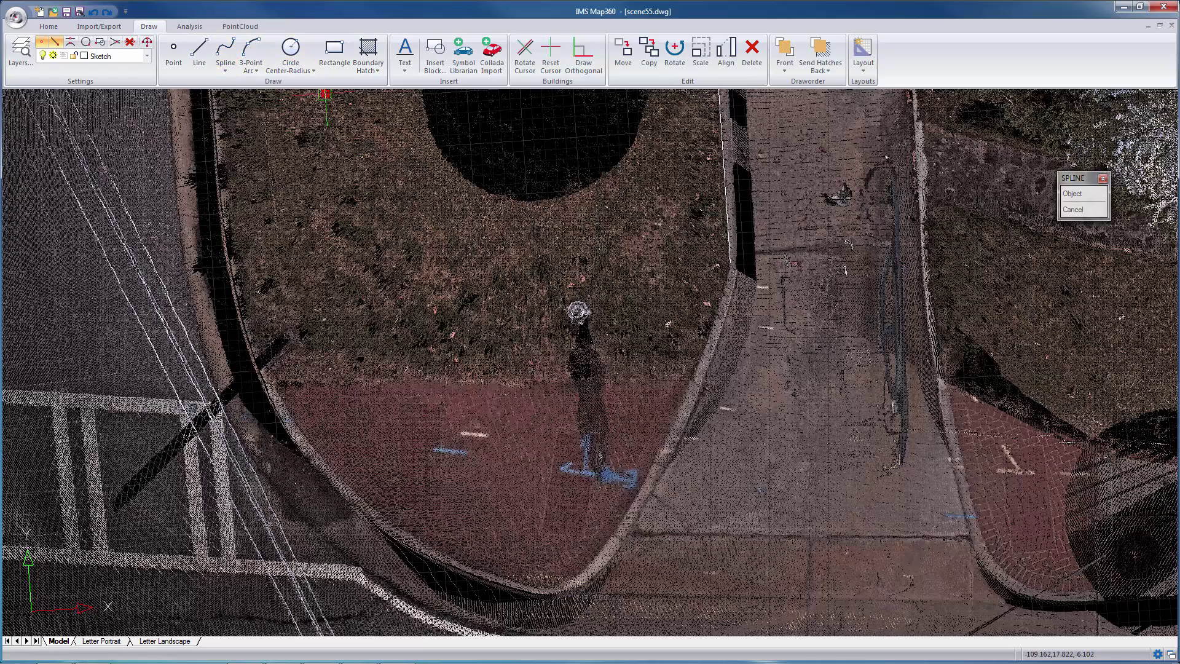
pyautogui.scroll(3, 731, 273)
pyautogui.scroll(1, 732, 273)
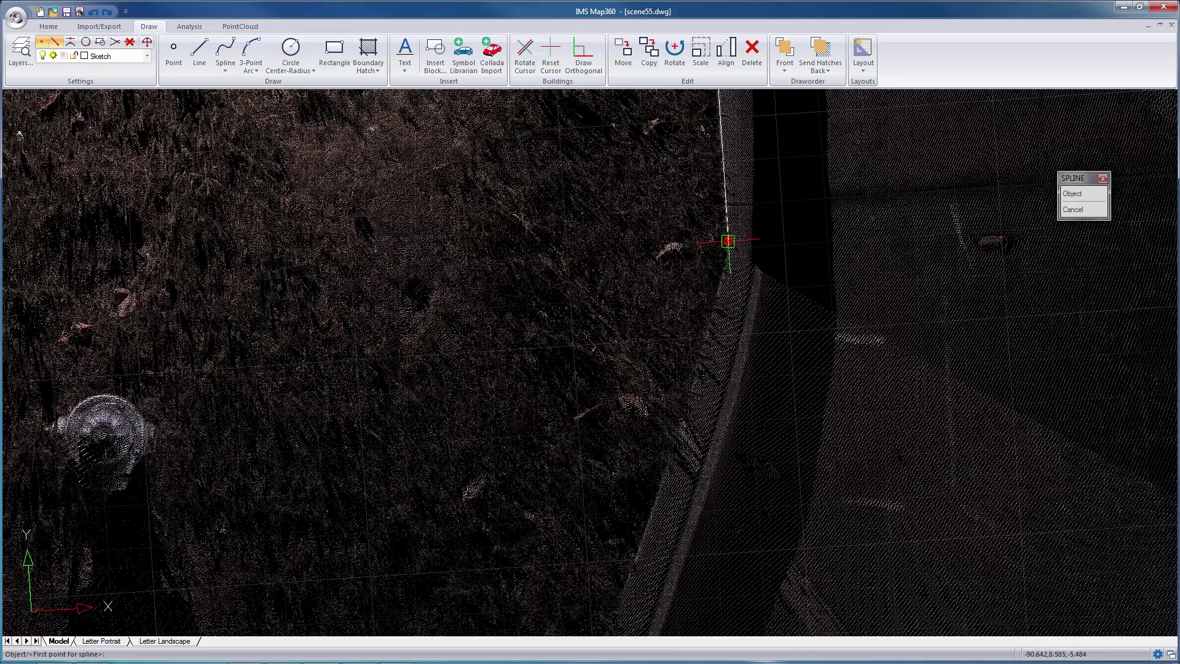
pyautogui.click(727, 240)
pyautogui.click(642, 542)
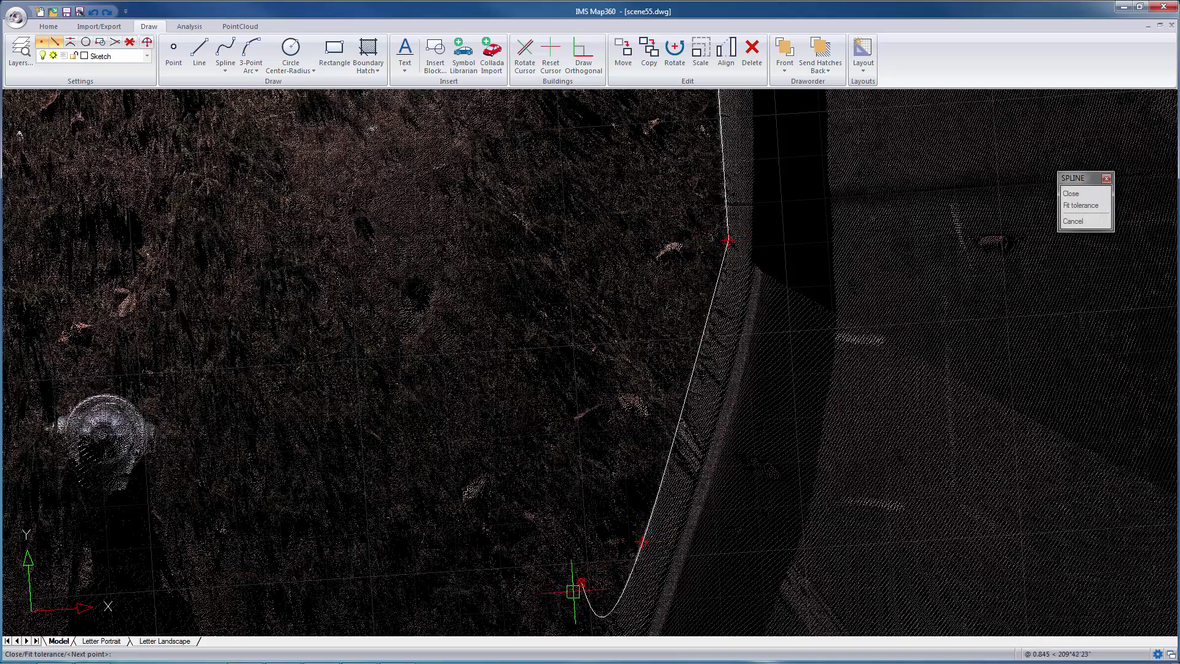
pyautogui.scroll(-3, 575, 580)
pyautogui.moveTo(576, 575); pyautogui.dragTo(776, 280, button='middle')
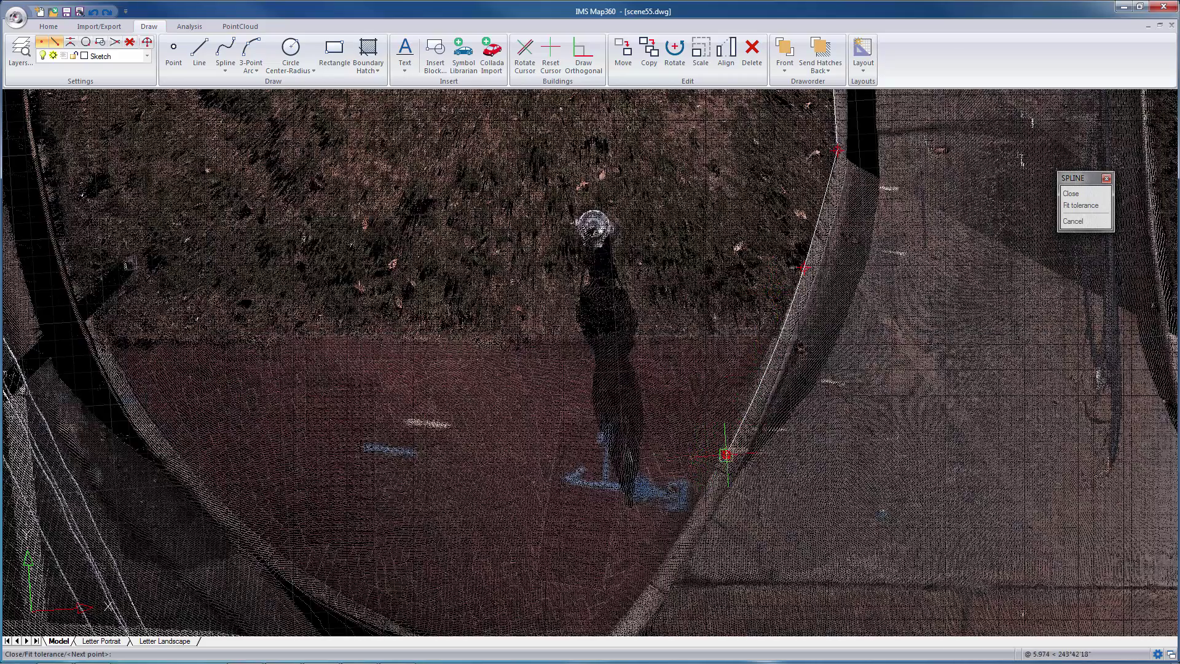
pyautogui.click(723, 456)
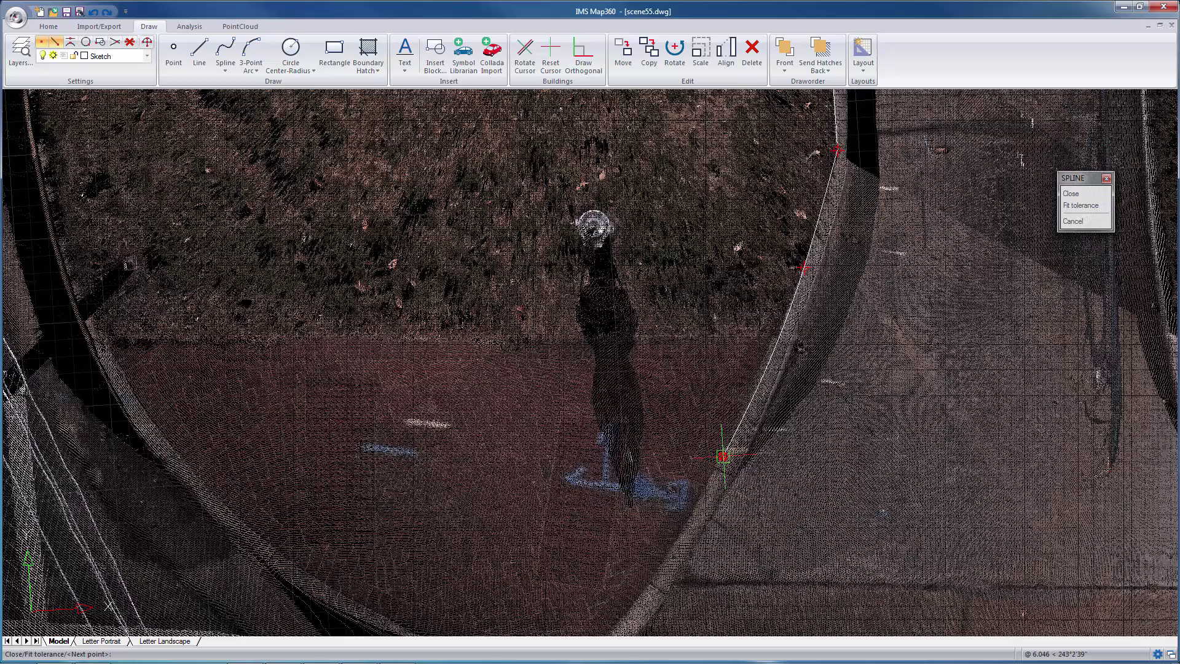
# Continue placing spline points around the curb's bend and up toward its upper end.
pyautogui.click(653, 576)
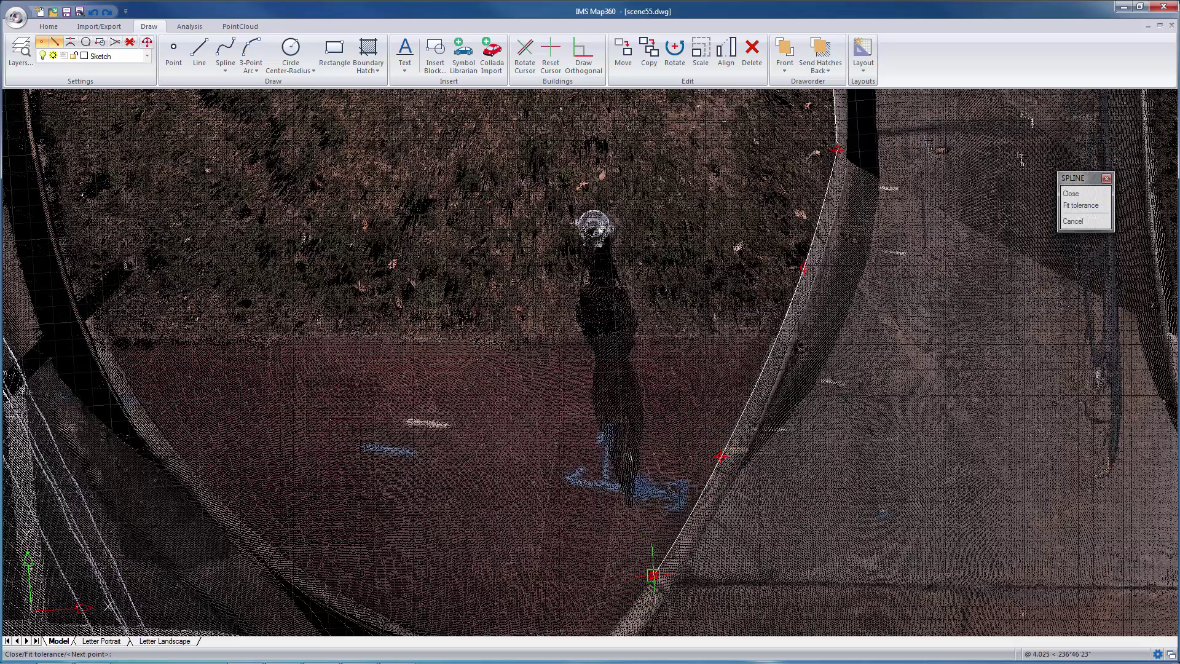
pyautogui.moveTo(613, 580); pyautogui.dragTo(718, 340, button='middle')
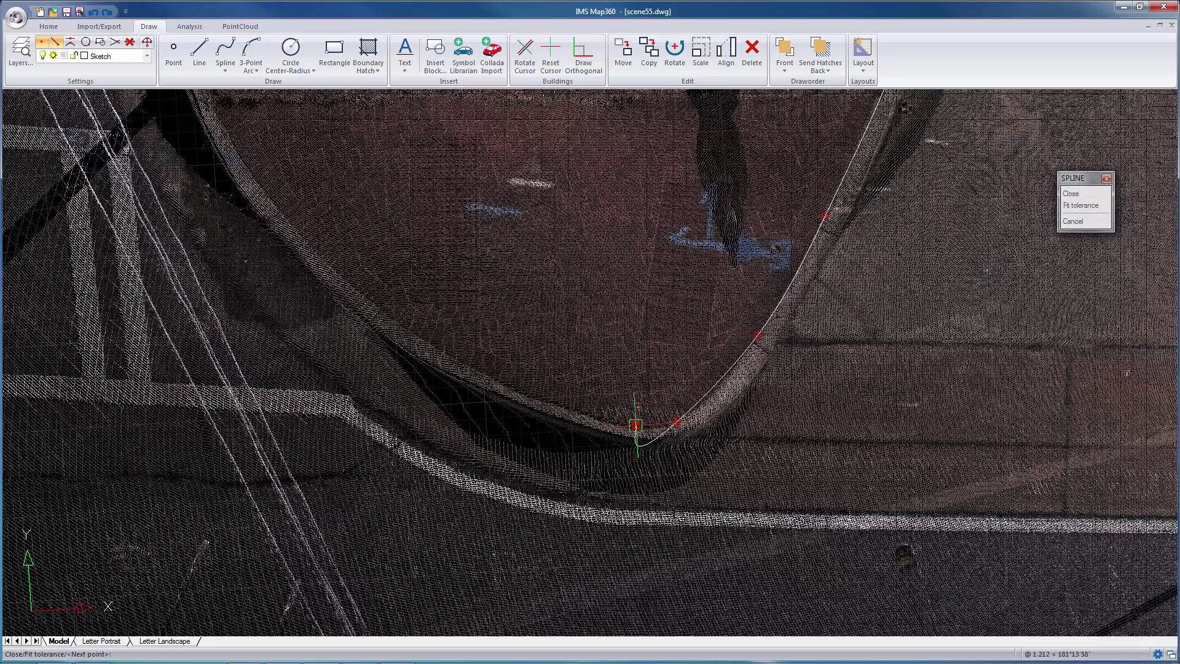
pyautogui.click(641, 425)
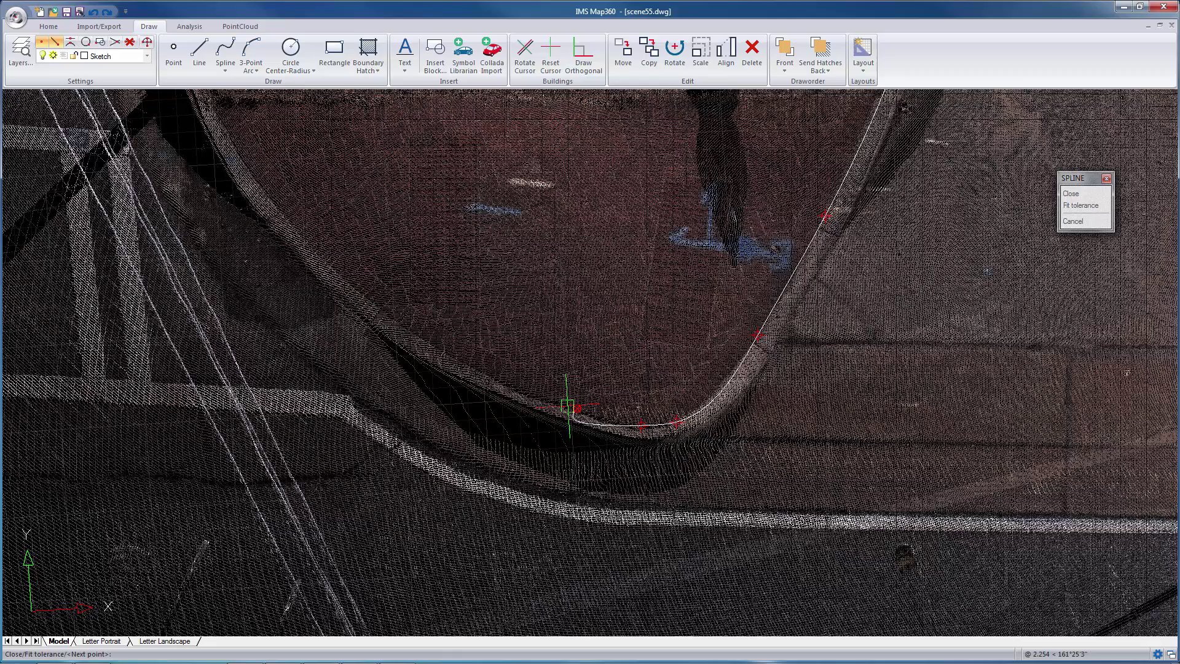
pyautogui.click(576, 410)
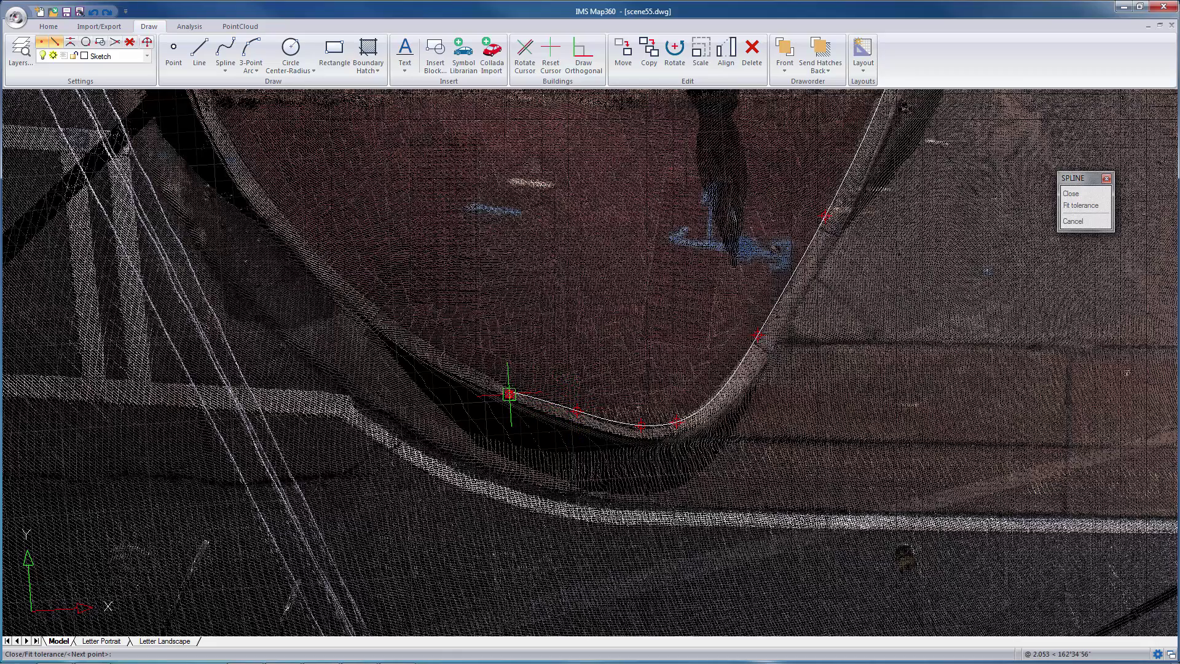
pyautogui.click(513, 385)
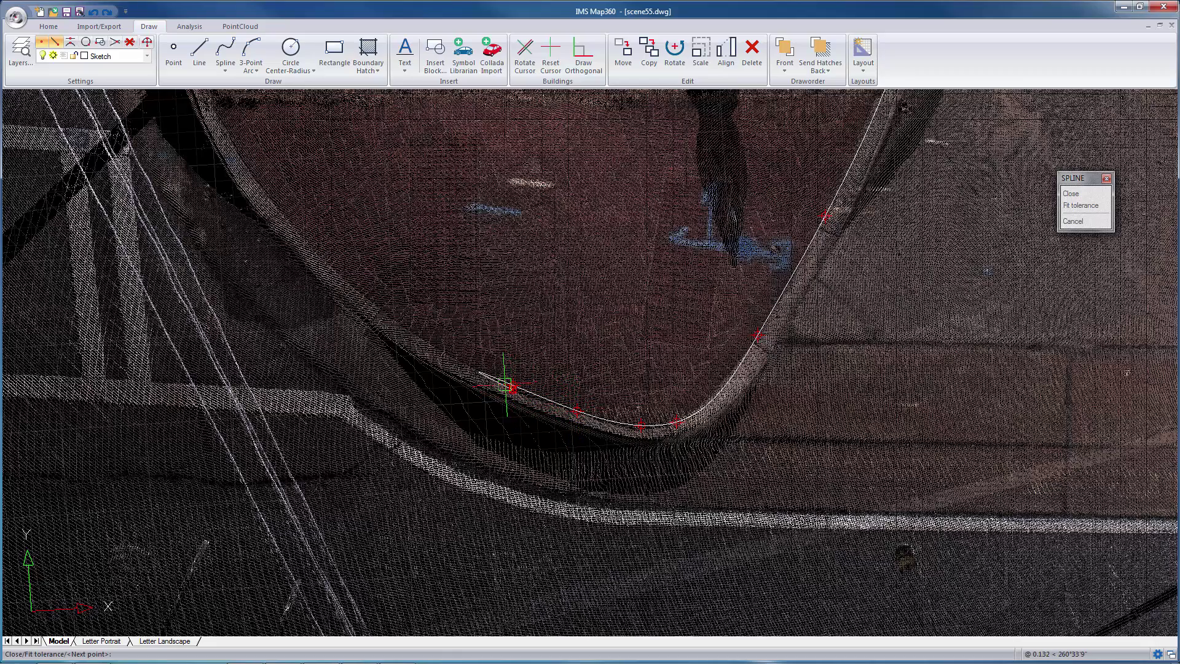
pyautogui.click(369, 303)
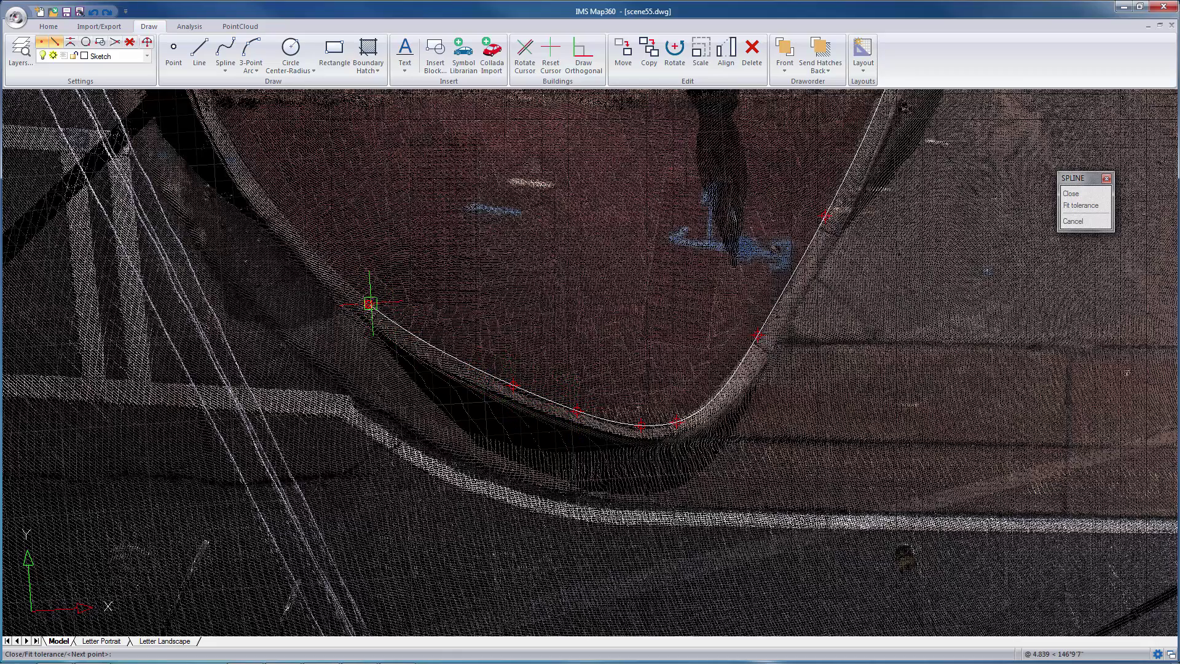
pyautogui.click(279, 209)
pyautogui.moveTo(335, 194); pyautogui.dragTo(603, 445, button='middle')
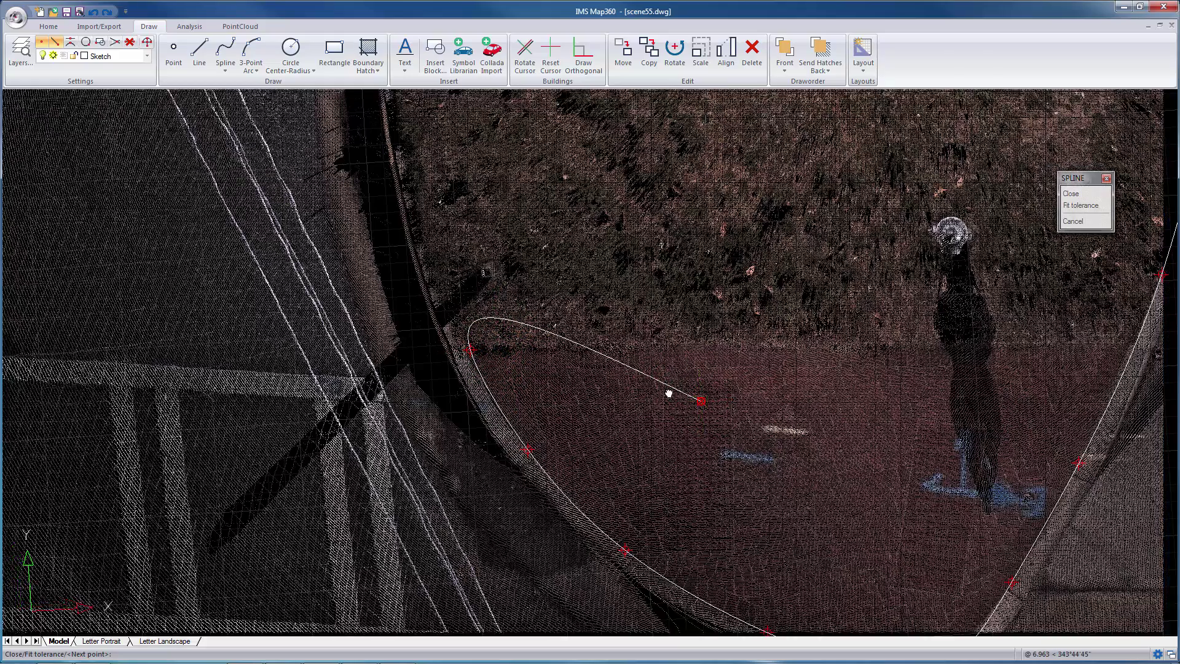
pyautogui.moveTo(665, 389); pyautogui.dragTo(555, 353, button='middle')
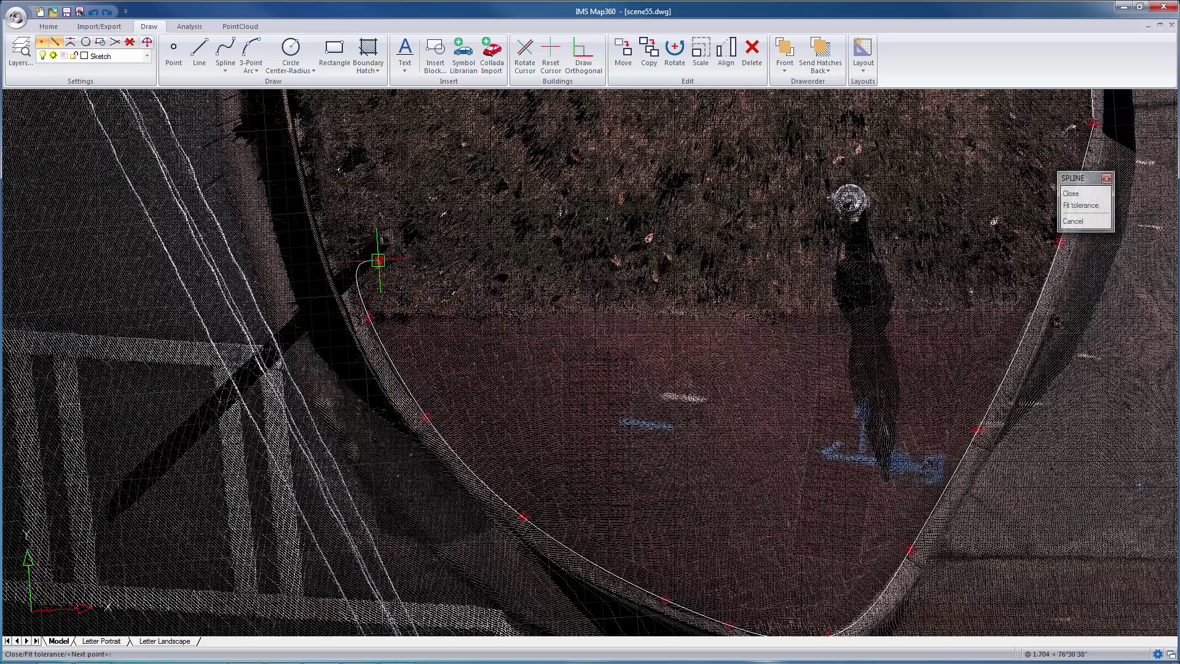
# Finish the curb spline by setting its start and end tangents.
pyautogui.press('Return')
pyautogui.moveTo(867, 264)
pyautogui.mouseDown(button='middle')
pyautogui.moveTo(832, 322)
pyautogui.moveTo(587, 467)
pyautogui.mouseUp(button='middle')
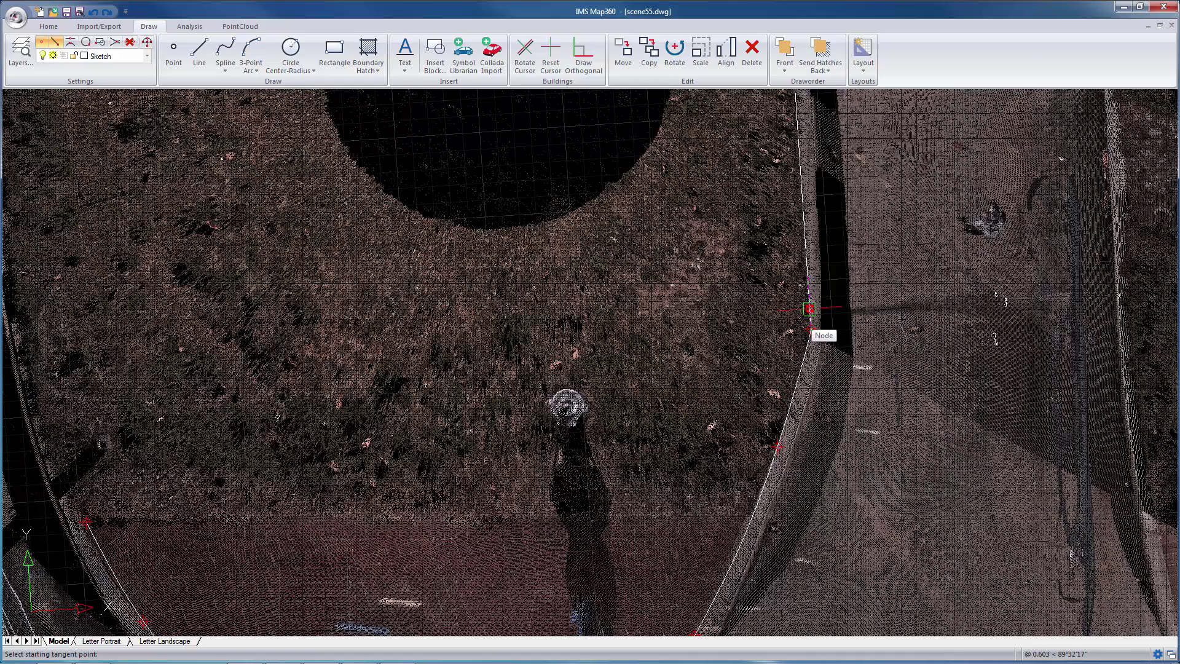
pyautogui.click(810, 308)
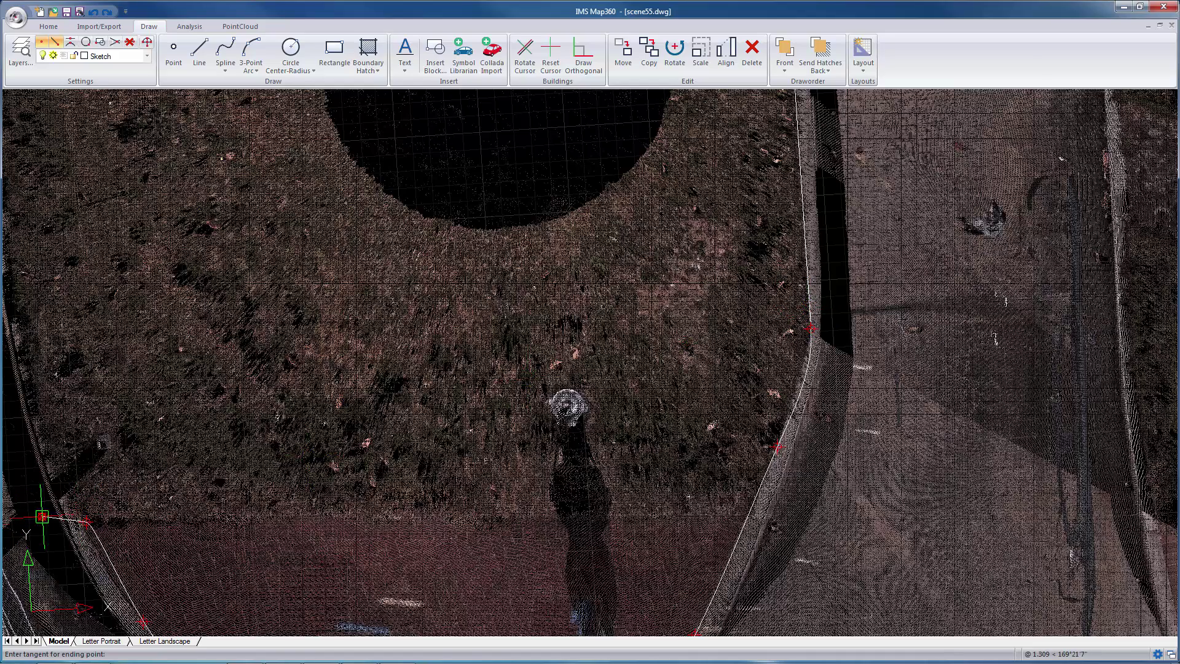
pyautogui.click(82, 510)
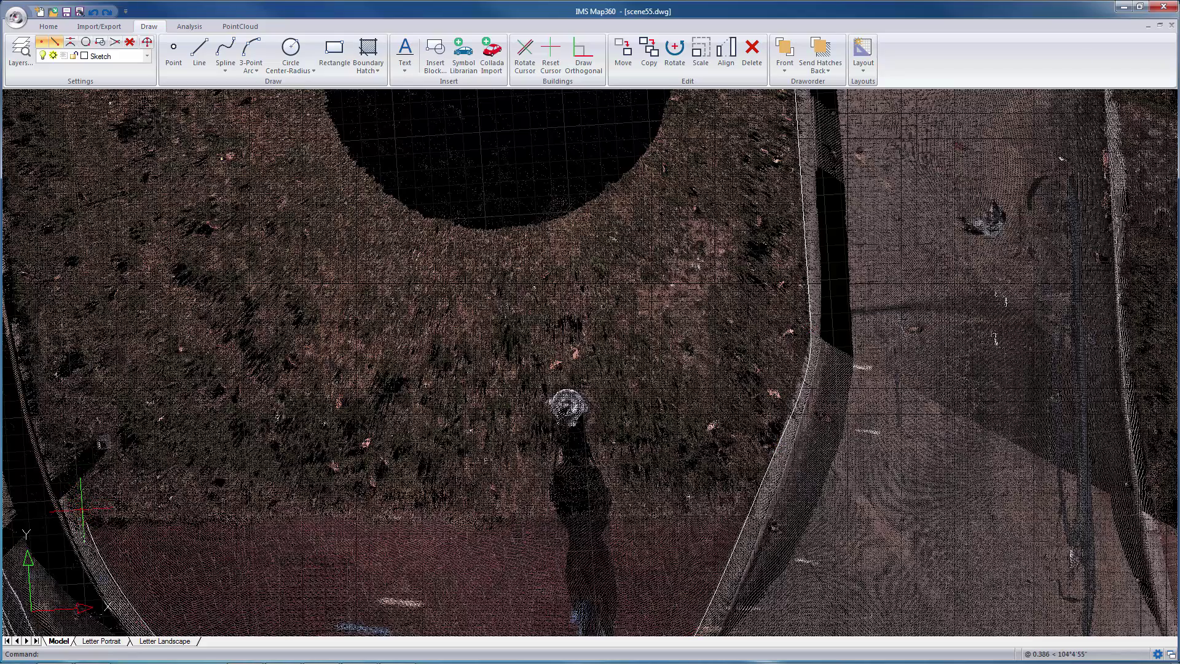
pyautogui.moveTo(416, 547); pyautogui.dragTo(354, 449, button='middle')
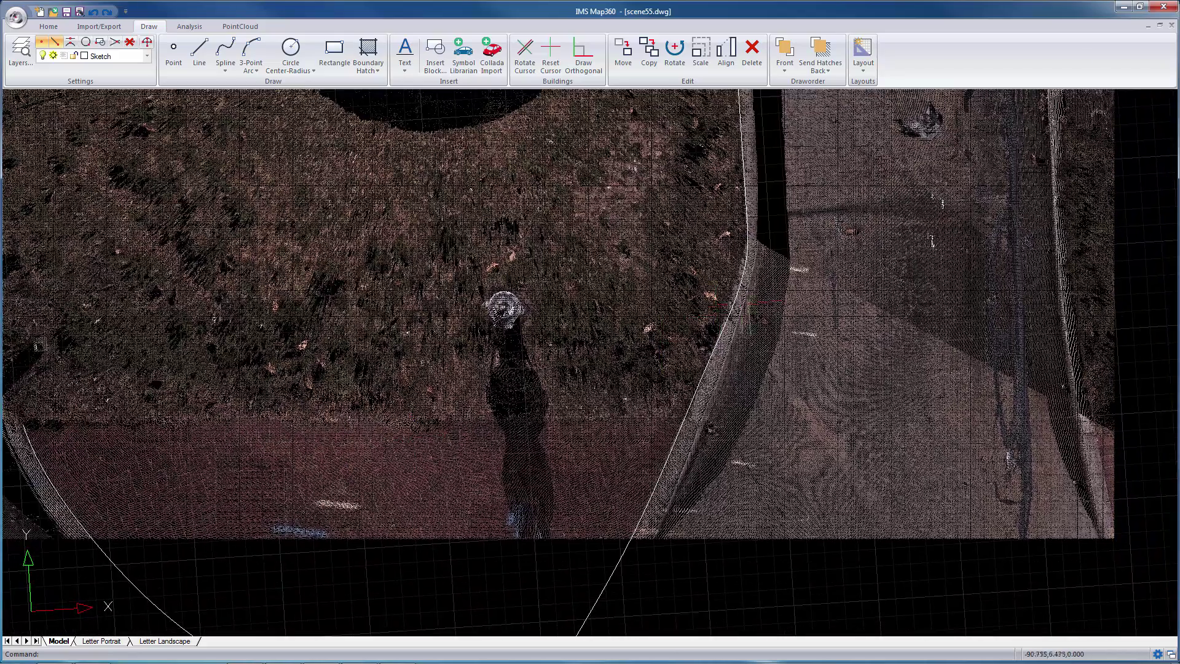
# Stretch the spline's top end grip onto the adjoining curb line.
pyautogui.click(732, 310)
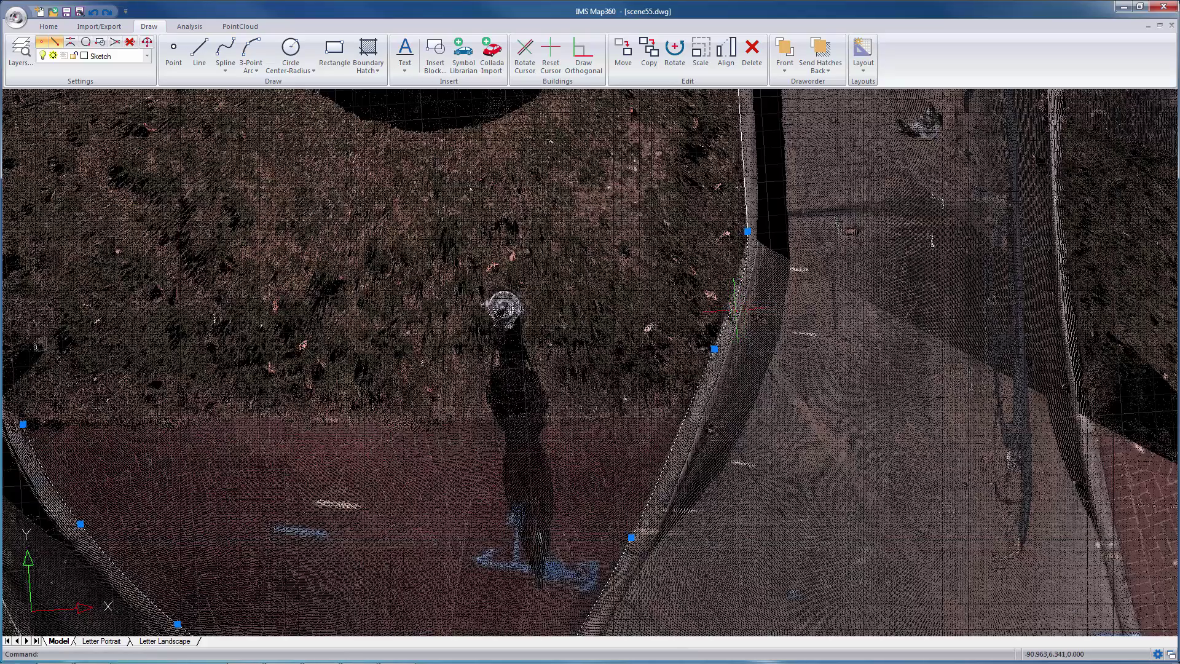
pyautogui.scroll(2, 748, 277)
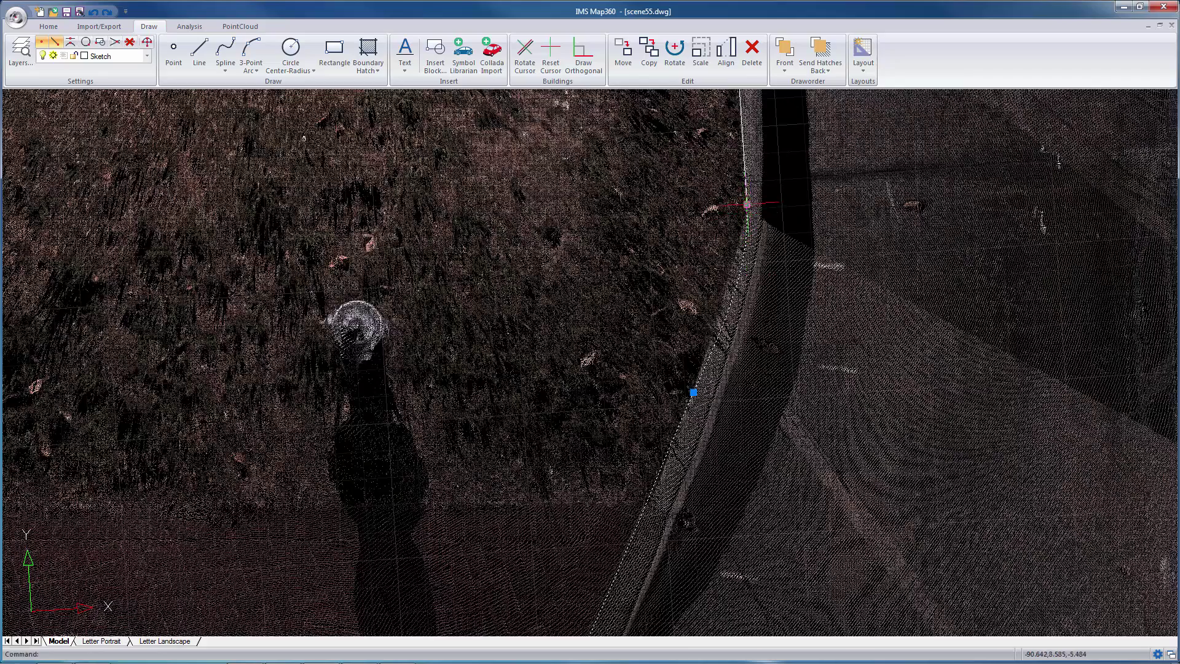
pyautogui.click(747, 204)
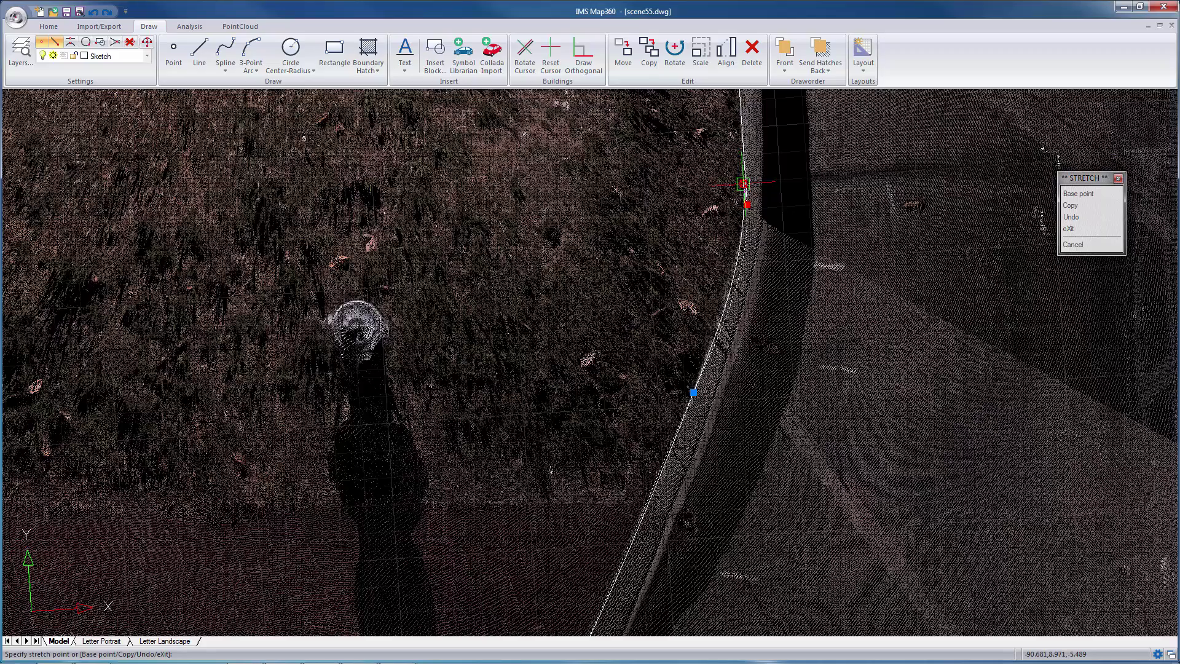
pyautogui.click(743, 183)
pyautogui.scroll(-5, 649, 407)
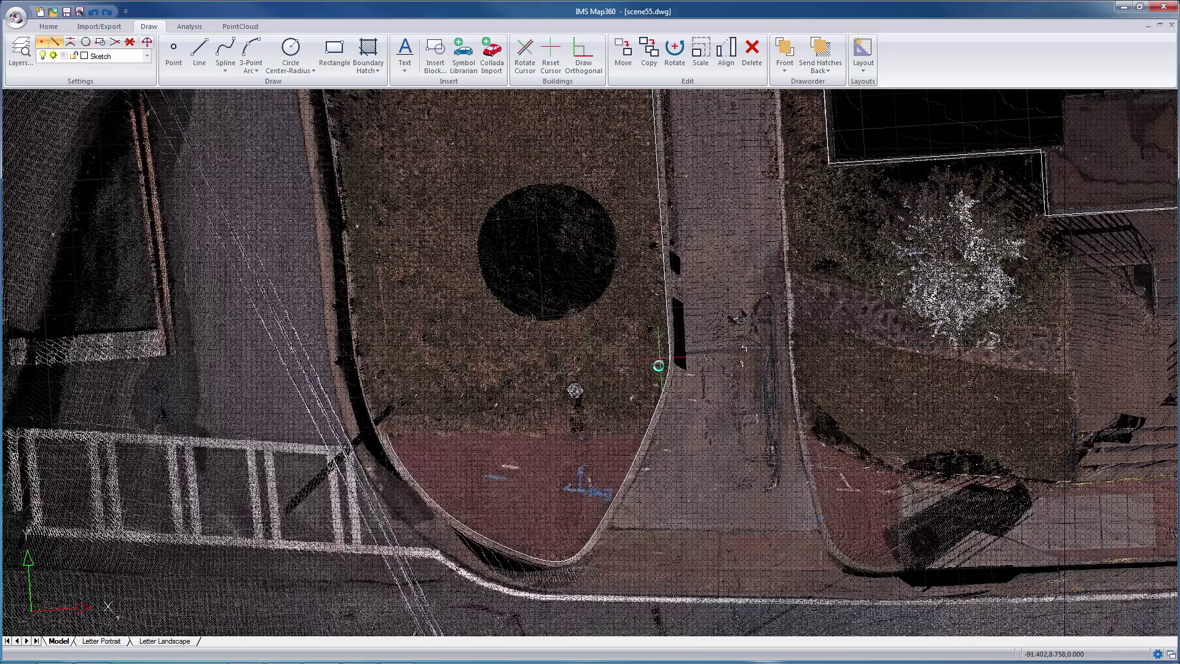
pyautogui.scroll(3, 661, 360)
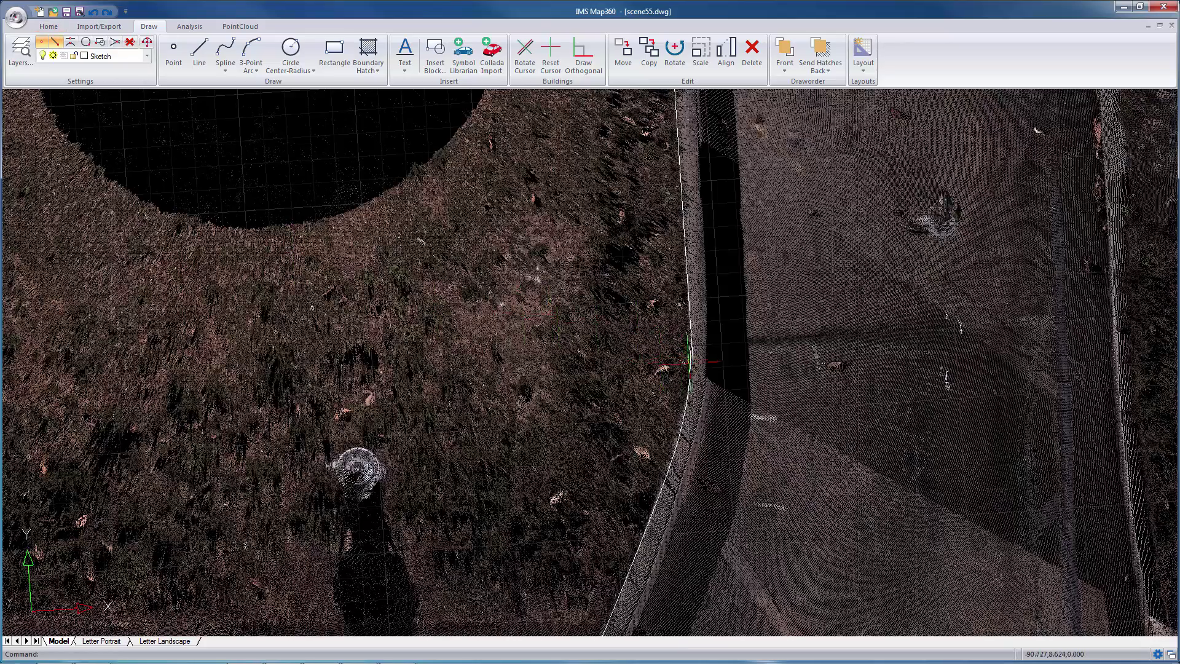
pyautogui.scroll(3, 689, 363)
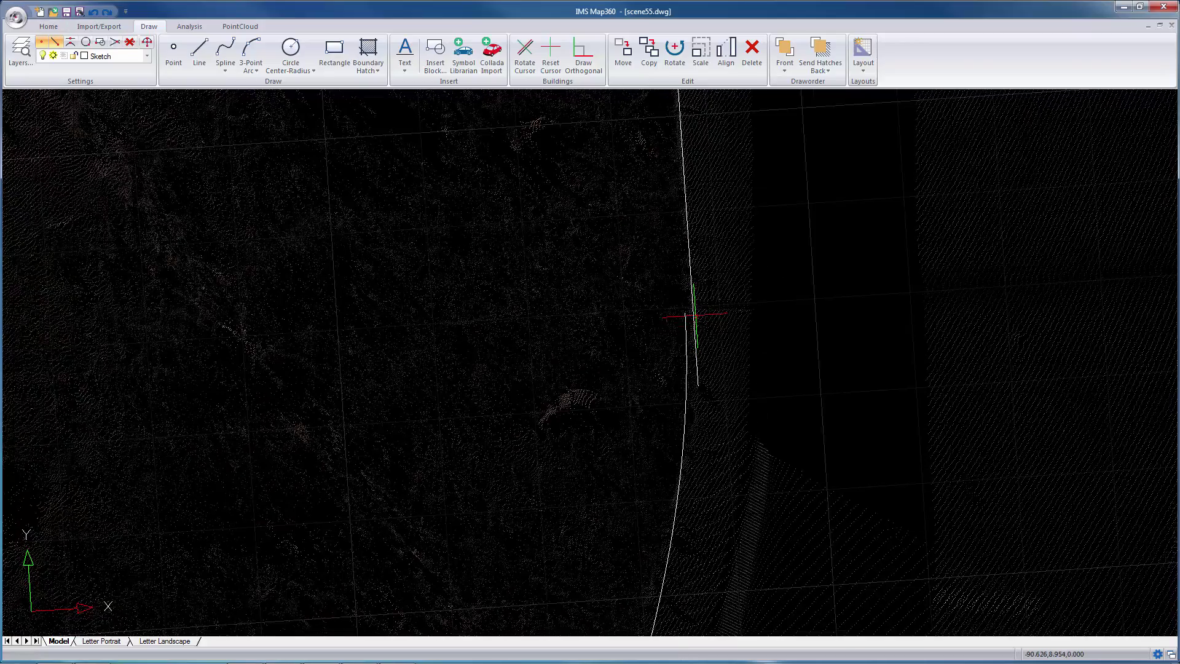
# Stretch the white curb line's end grip so it joins the spline.
pyautogui.click(695, 314)
pyautogui.click(690, 306)
pyautogui.click(699, 386)
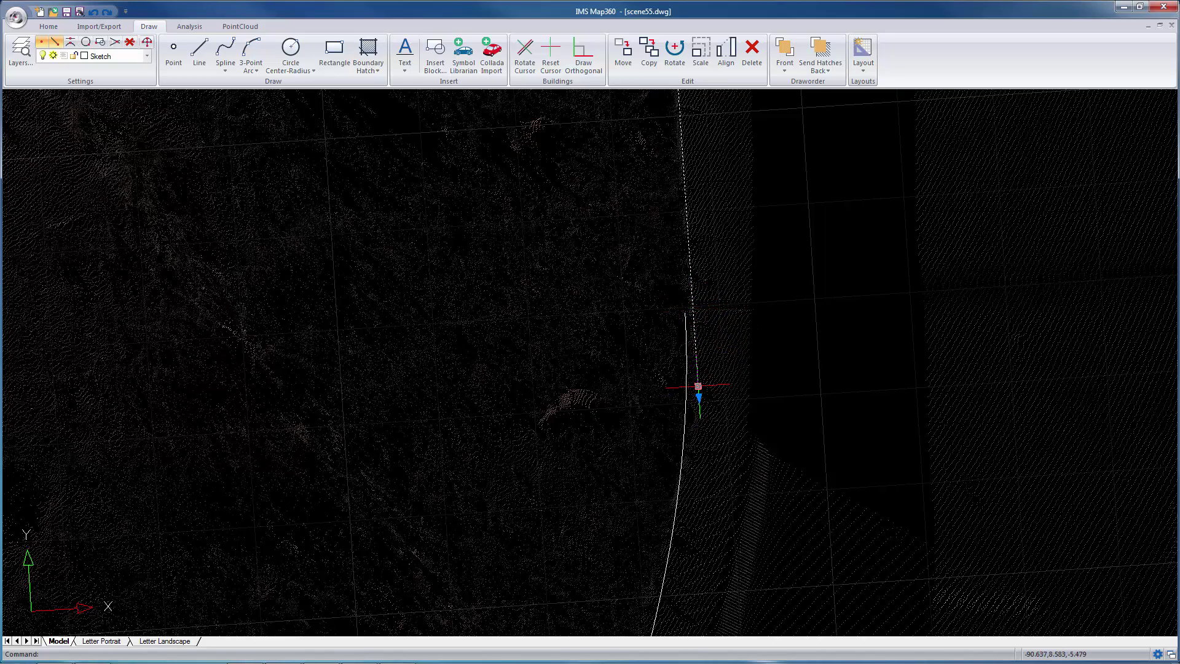
pyautogui.click(685, 313)
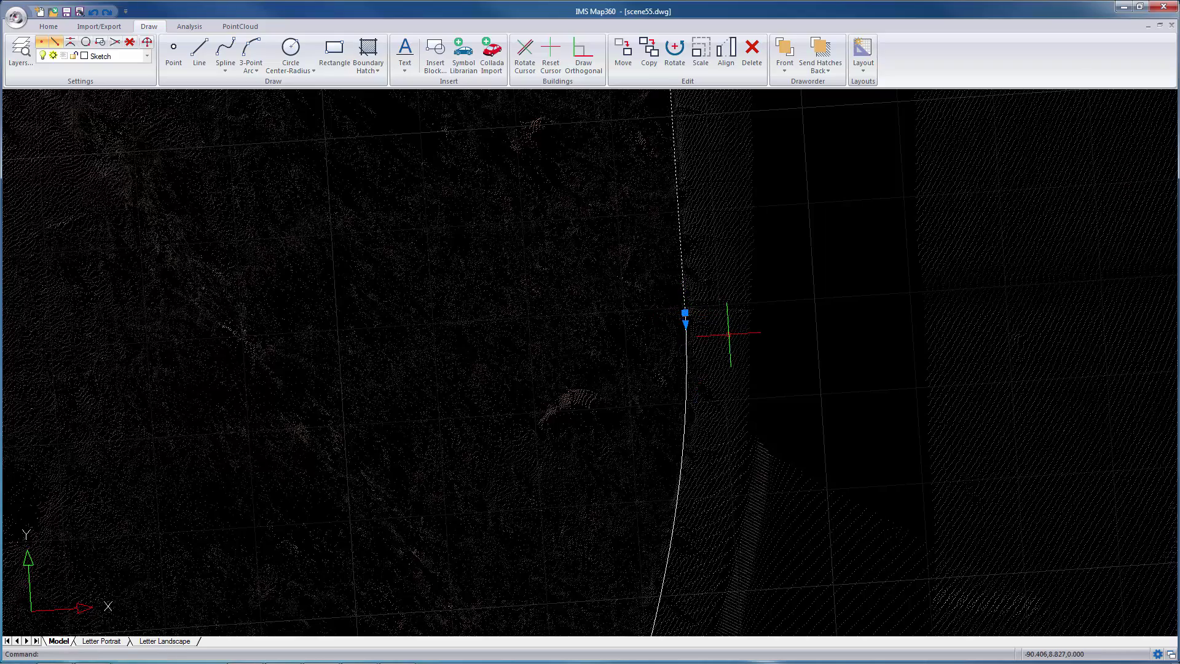
pyautogui.scroll(-3, 746, 364)
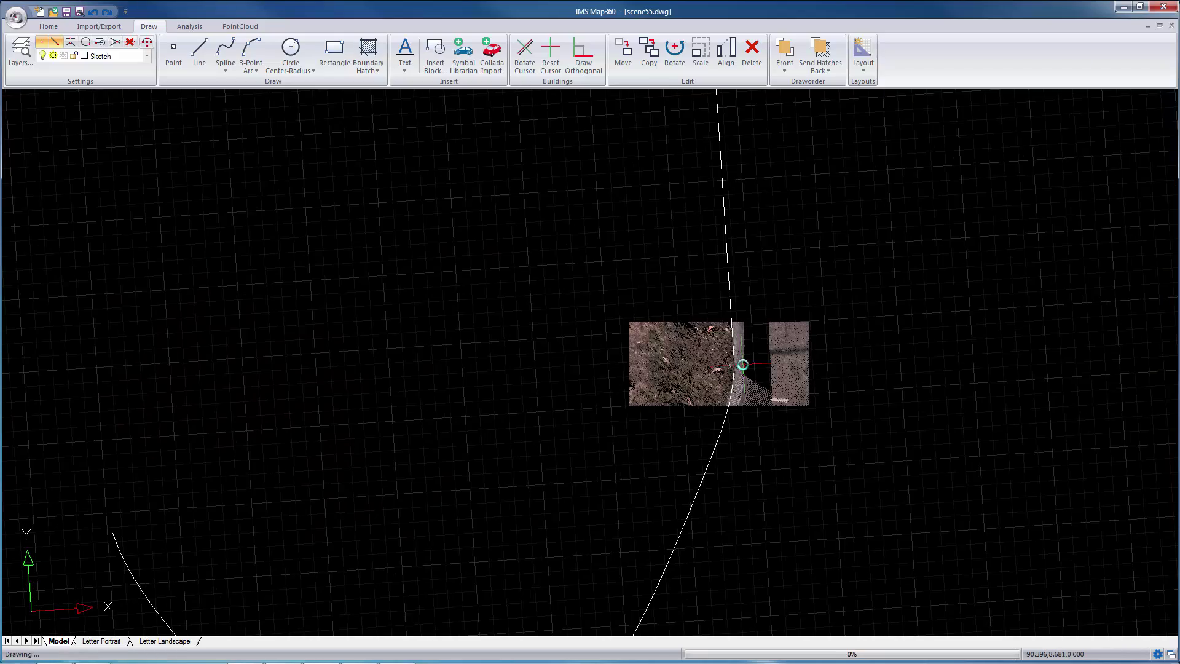
pyautogui.scroll(-5, 742, 365)
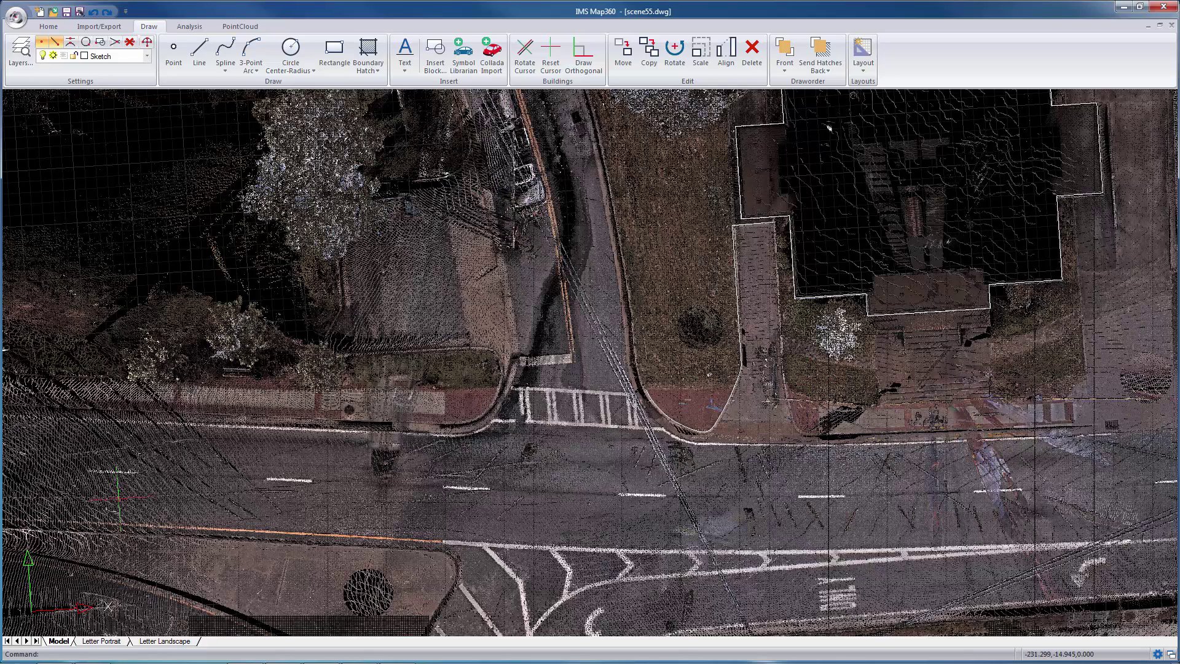
# Switch to the Letter Portrait layout and zoom its main viewport onto the point cloud beside the building.
pyautogui.click(99, 641)
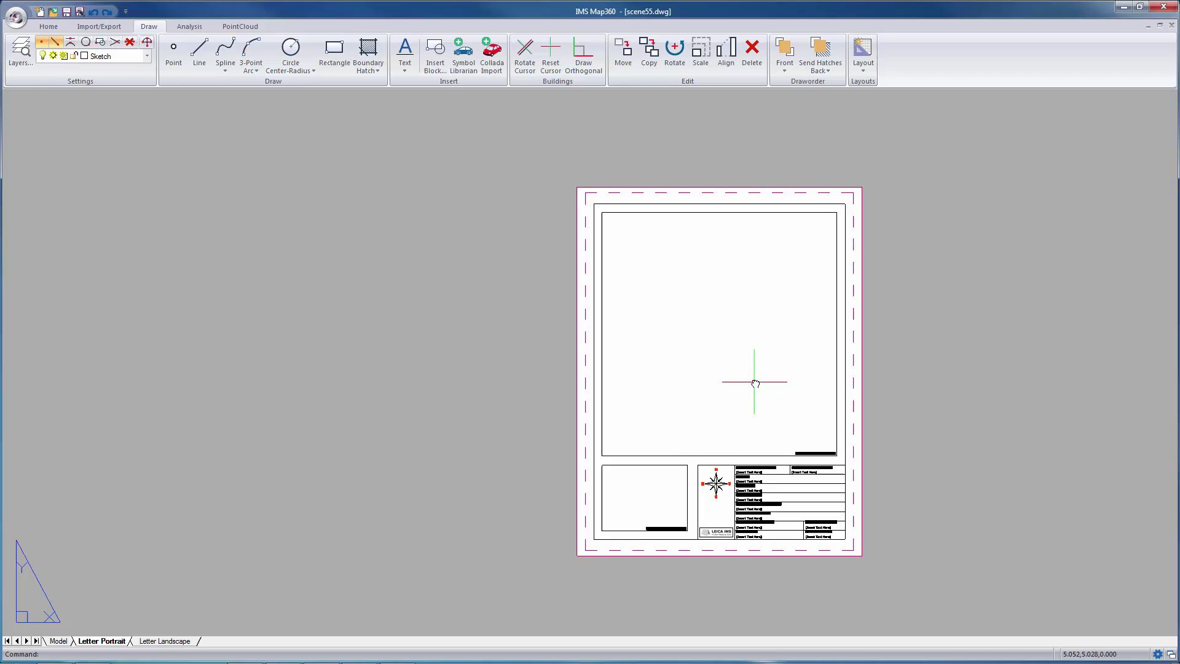
pyautogui.moveTo(756, 382); pyautogui.dragTo(585, 367, button='middle')
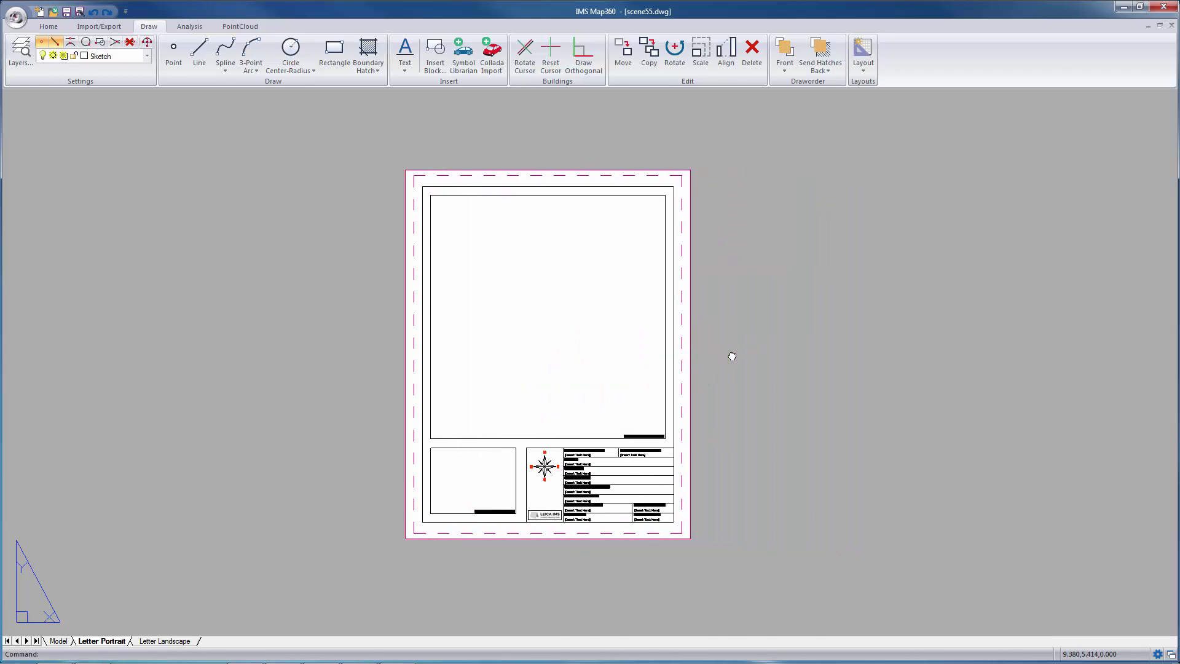
pyautogui.scroll(2, 638, 385)
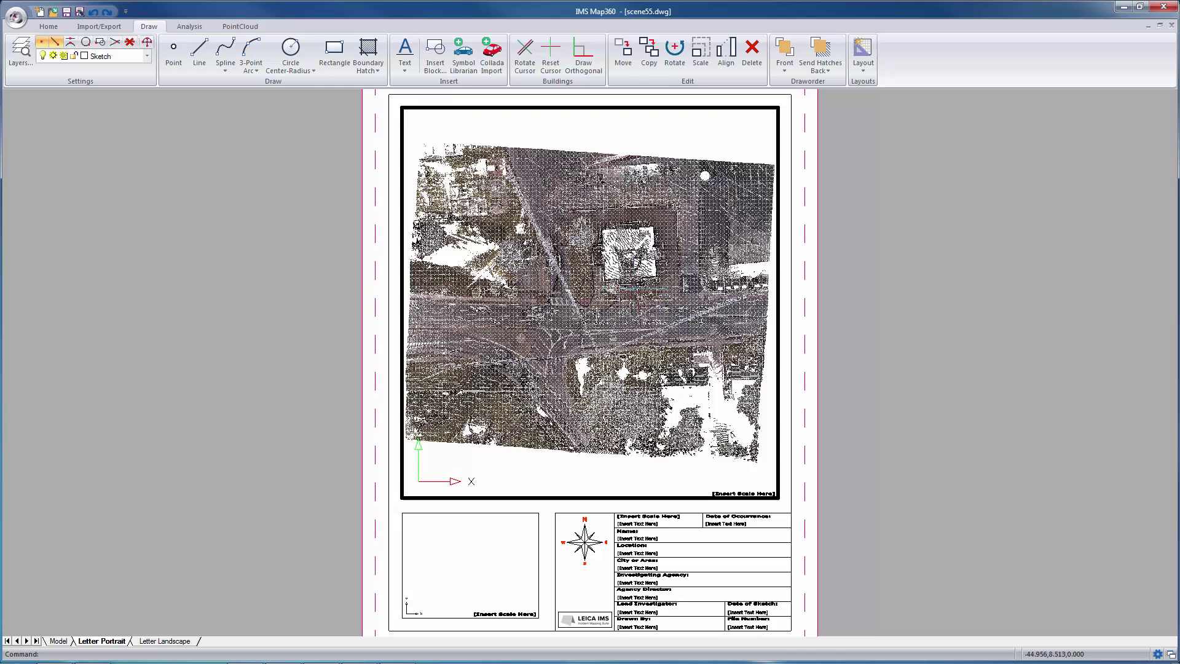
pyautogui.scroll(5, 635, 289)
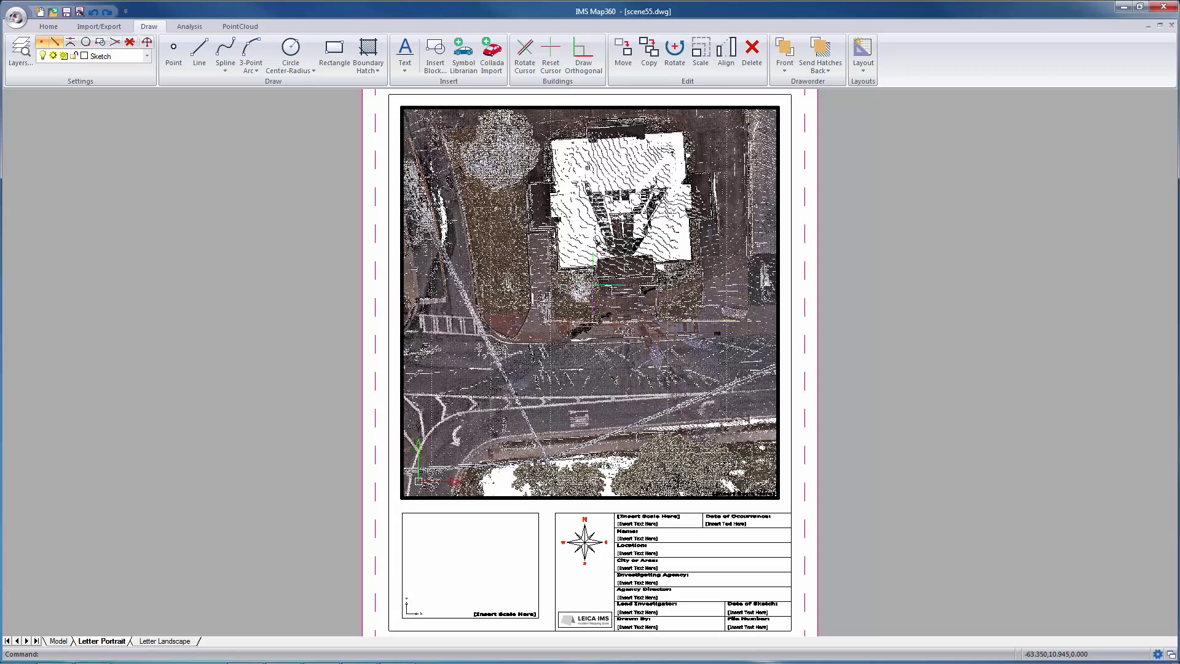
pyautogui.scroll(3, 594, 285)
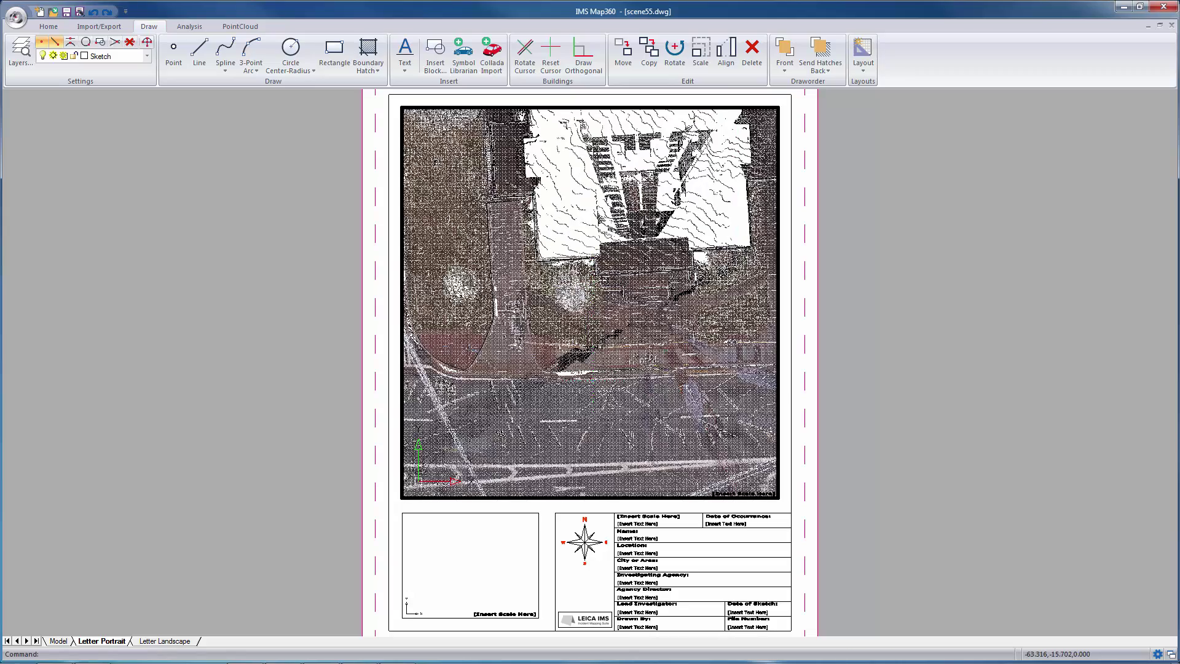
pyautogui.scroll(3, 588, 328)
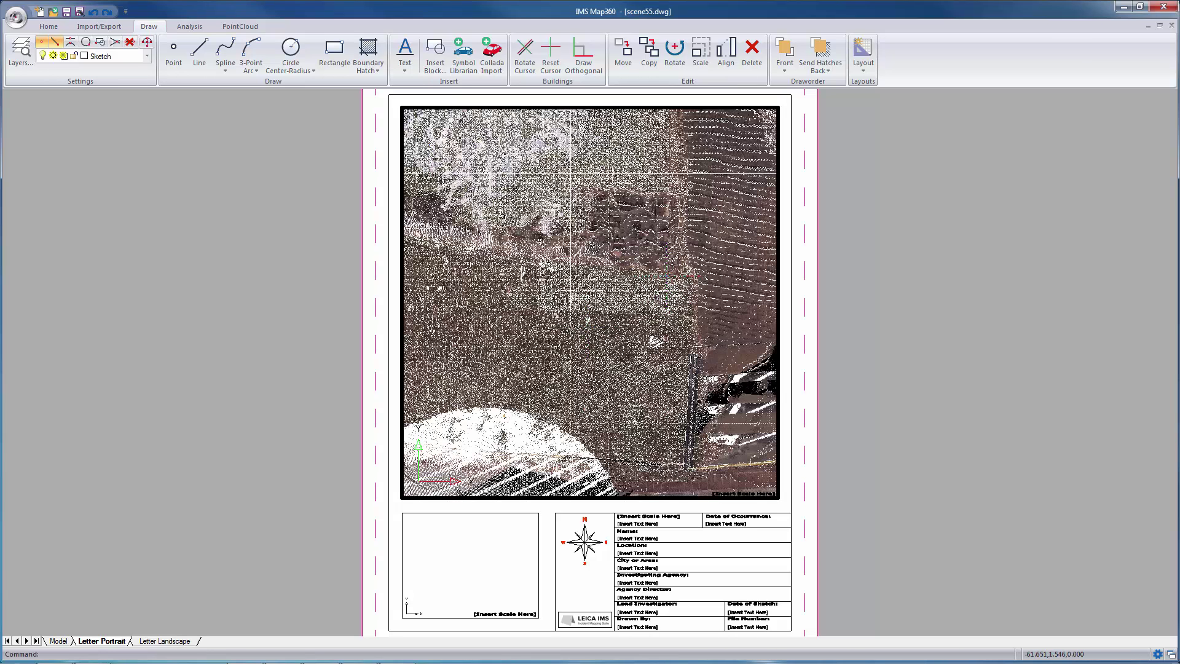
pyautogui.scroll(-3, 609, 312)
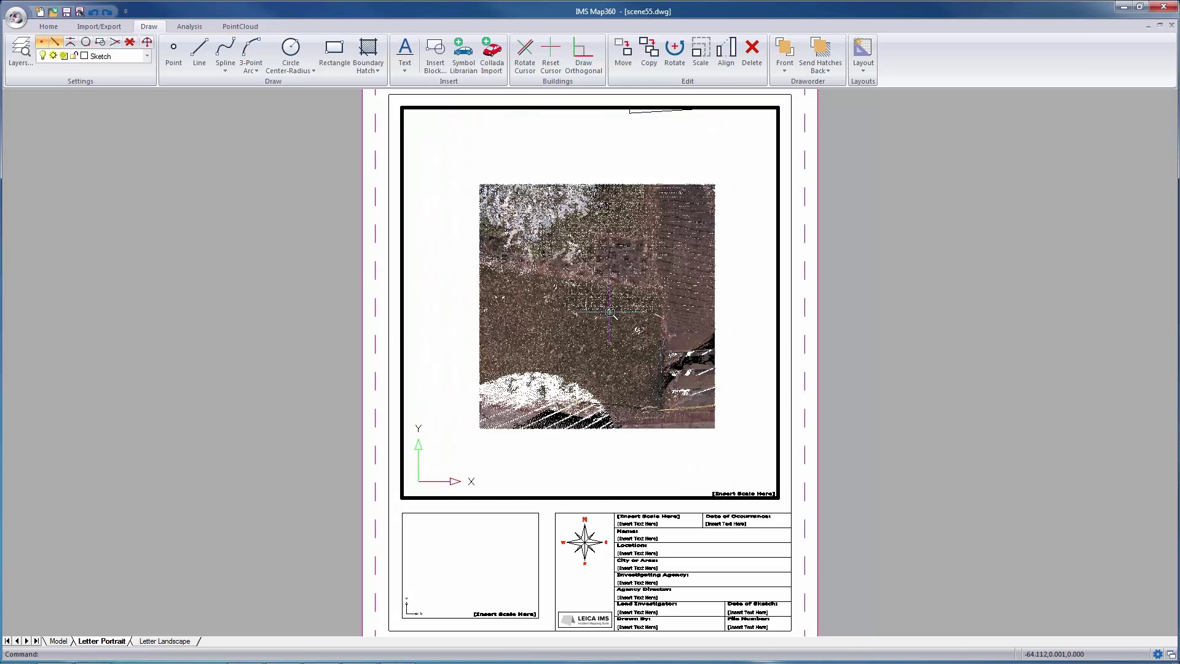
pyautogui.scroll(3, 611, 312)
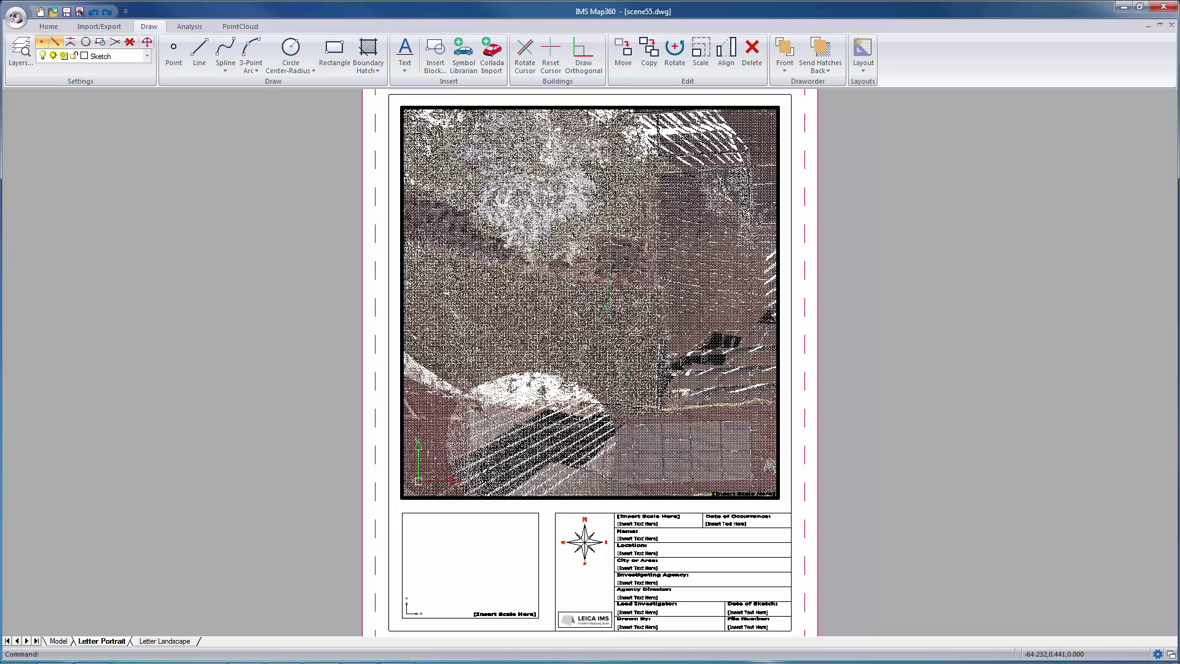
# Set the point cloud to a smaller point size.
pyautogui.click(239, 26)
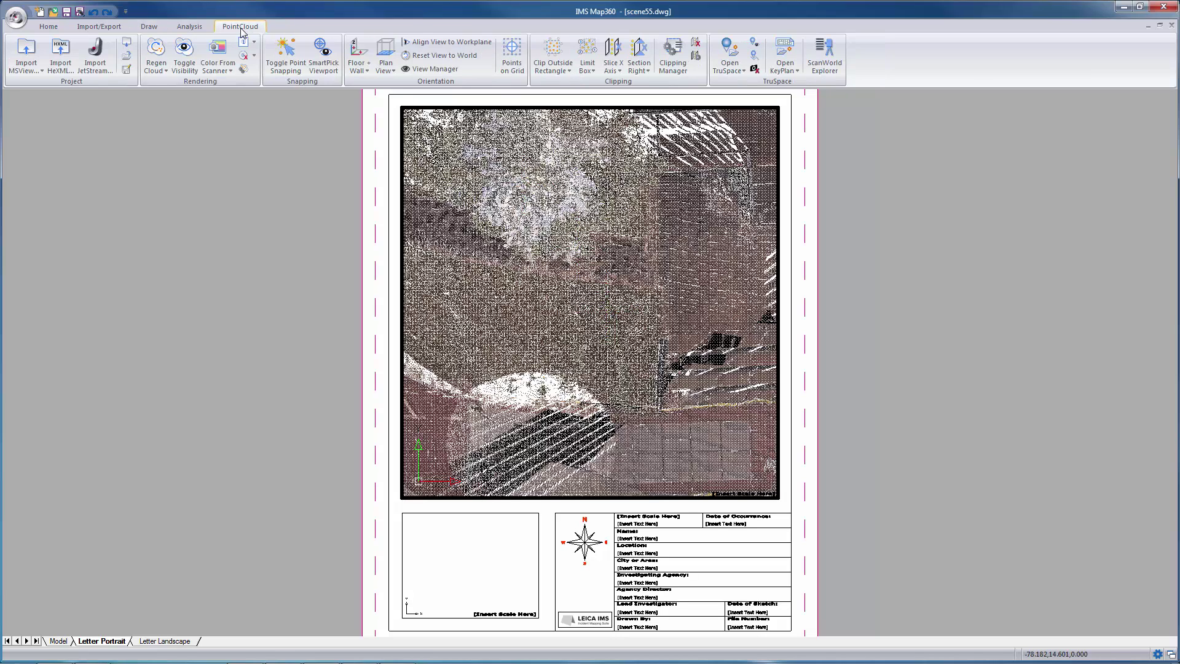
pyautogui.click(254, 41)
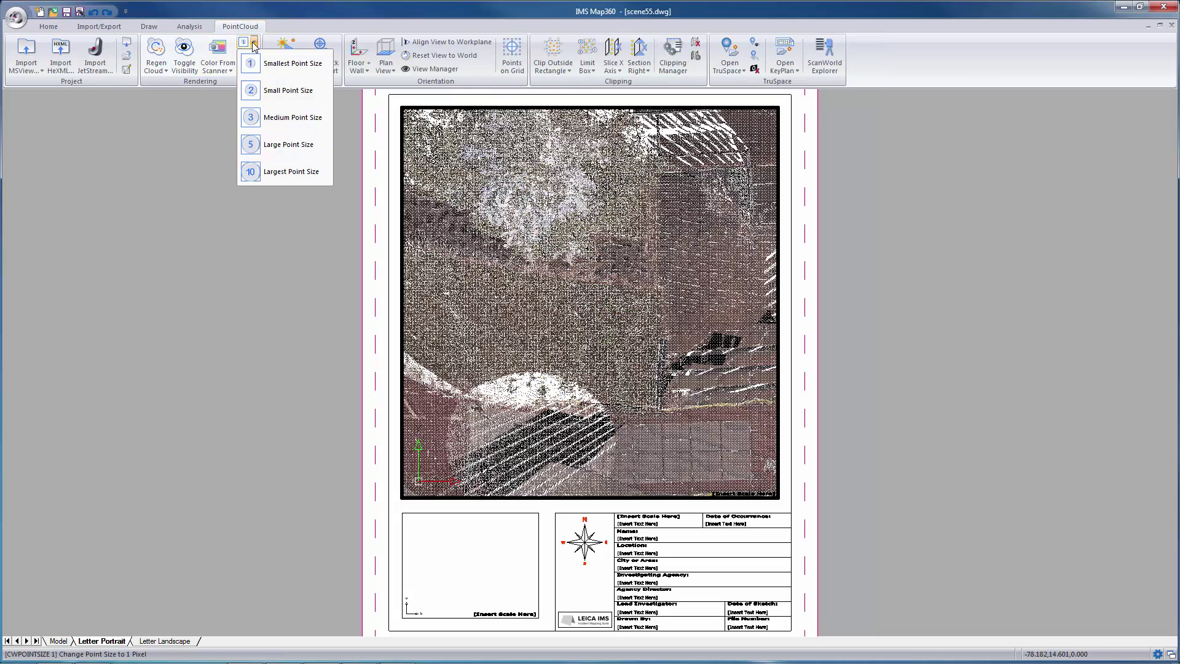
pyautogui.click(275, 92)
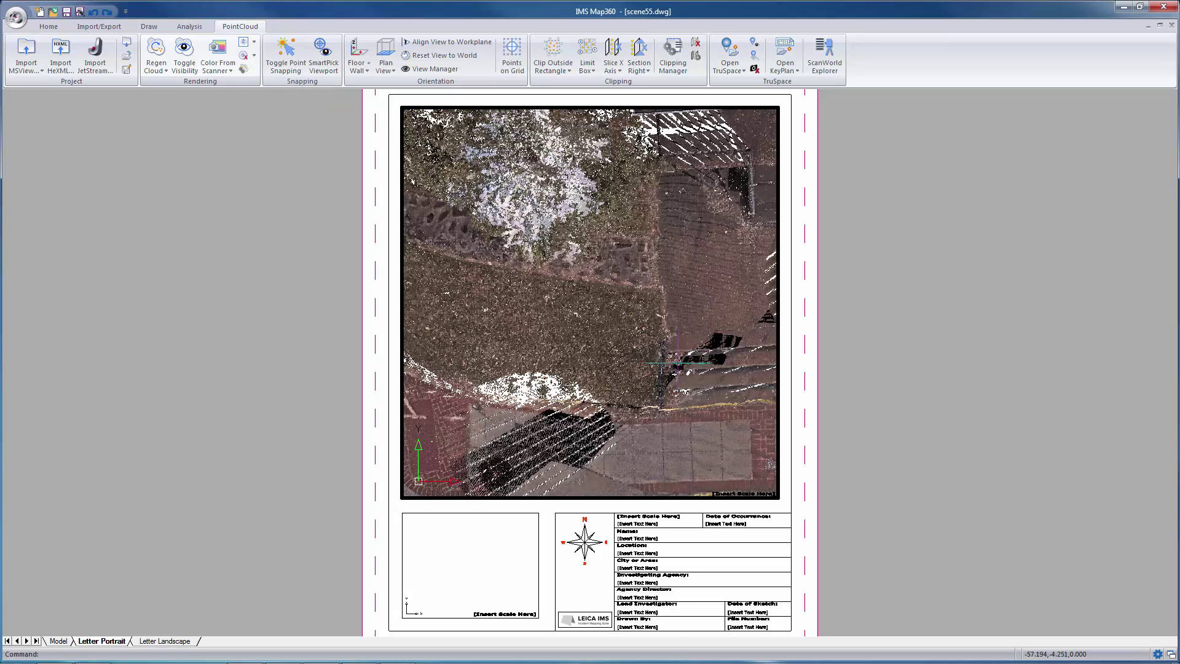
# Zoom out and pan the main viewport so the whole building fits inside it.
pyautogui.scroll(-2, 684, 369)
pyautogui.scroll(-2, 674, 368)
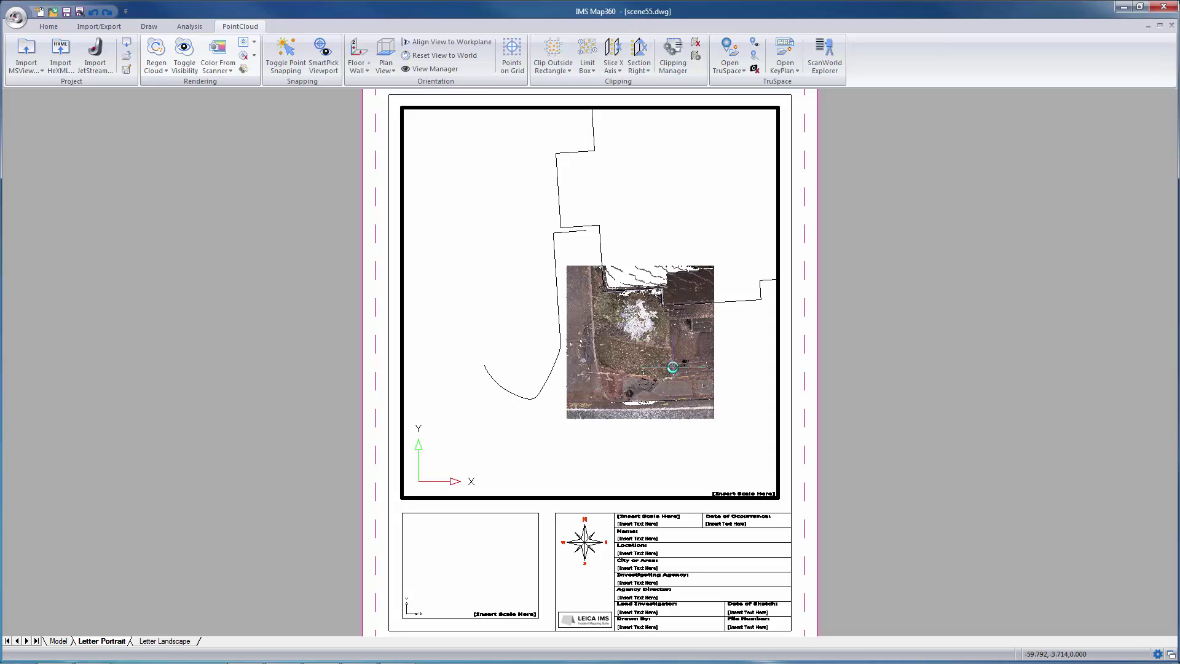
pyautogui.moveTo(684, 241); pyautogui.dragTo(623, 310, button='middle')
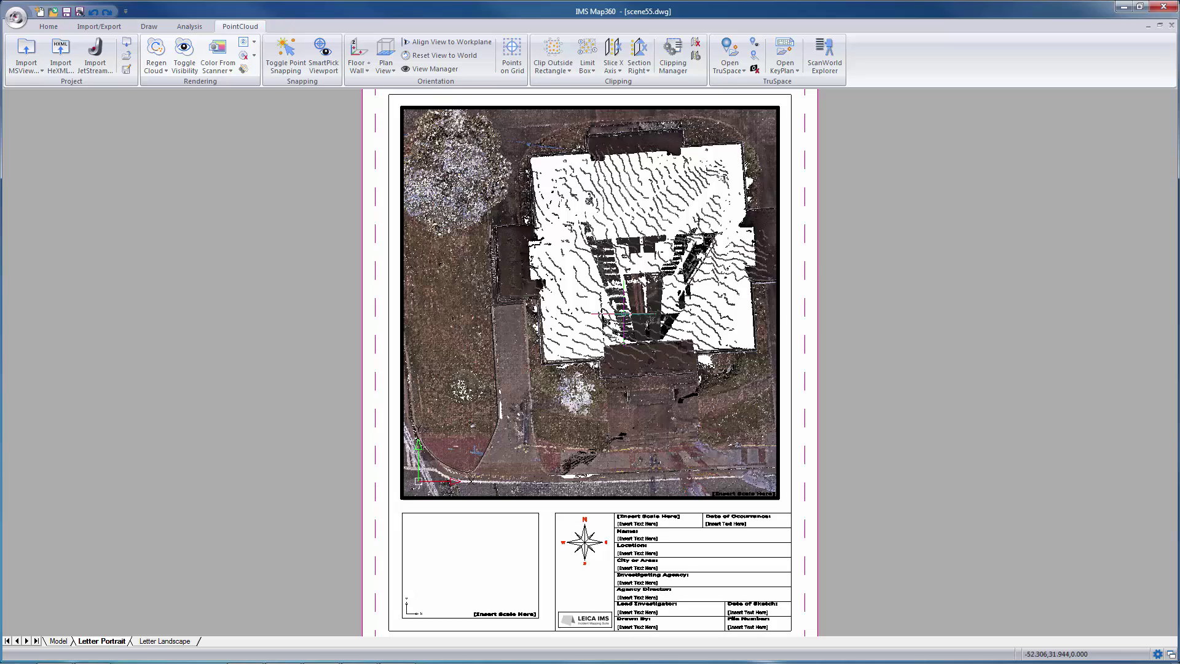
pyautogui.doubleClick(893, 329)
pyautogui.scroll(-2, 877, 354)
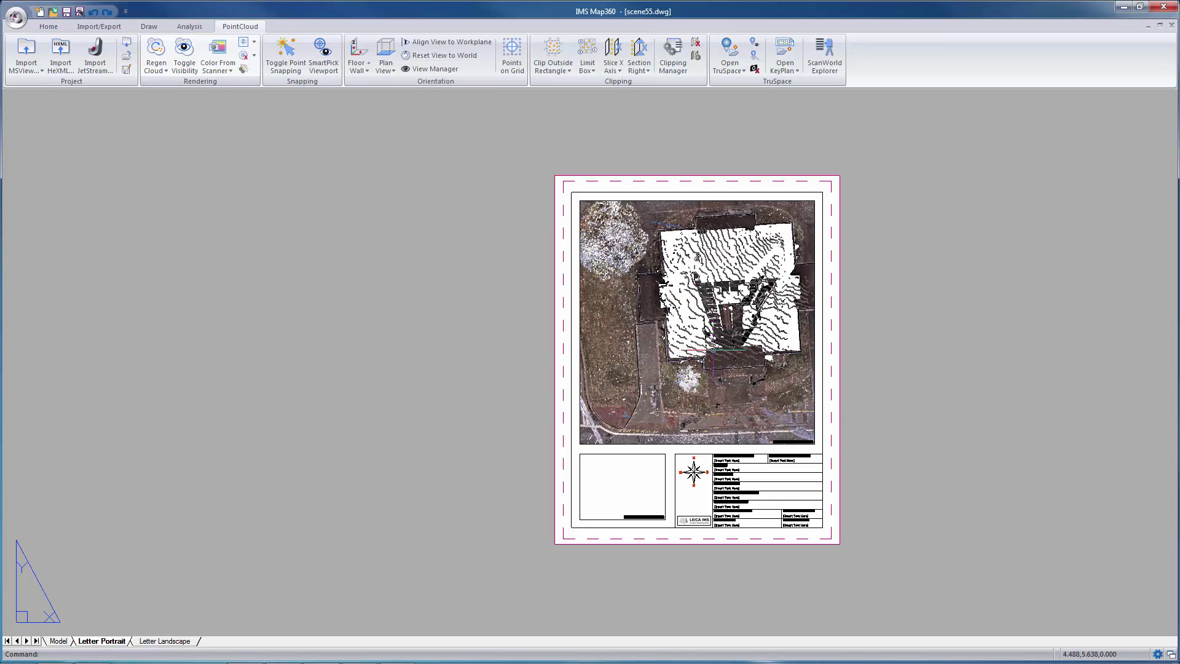
pyautogui.doubleClick(611, 339)
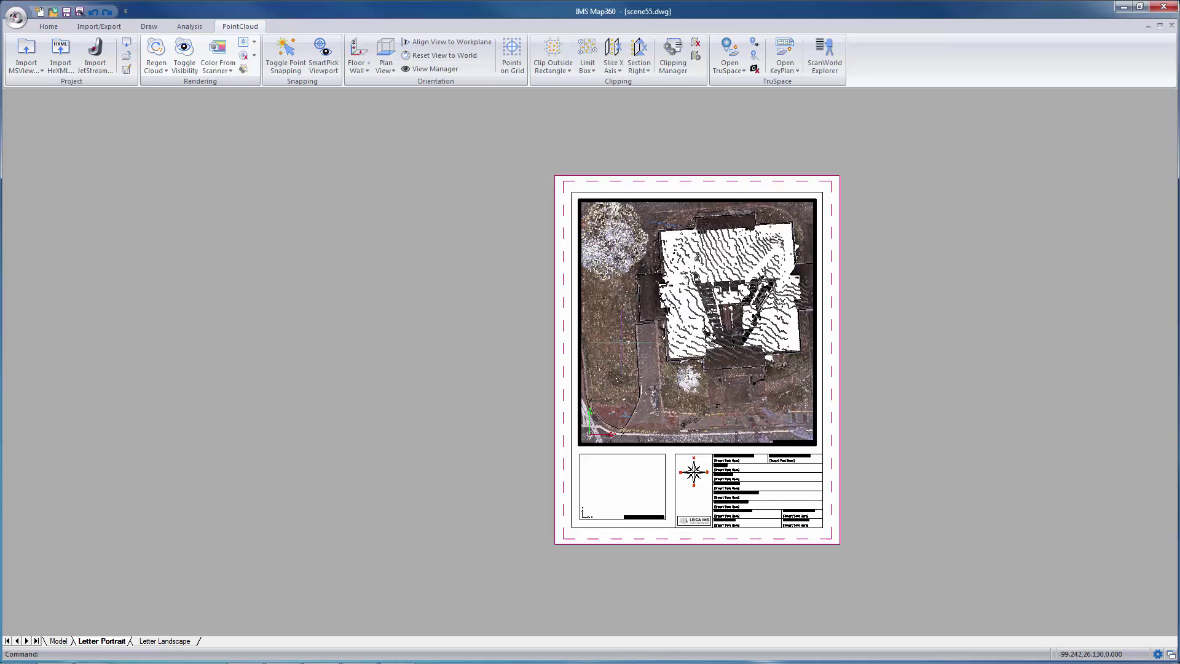
pyautogui.click(50, 27)
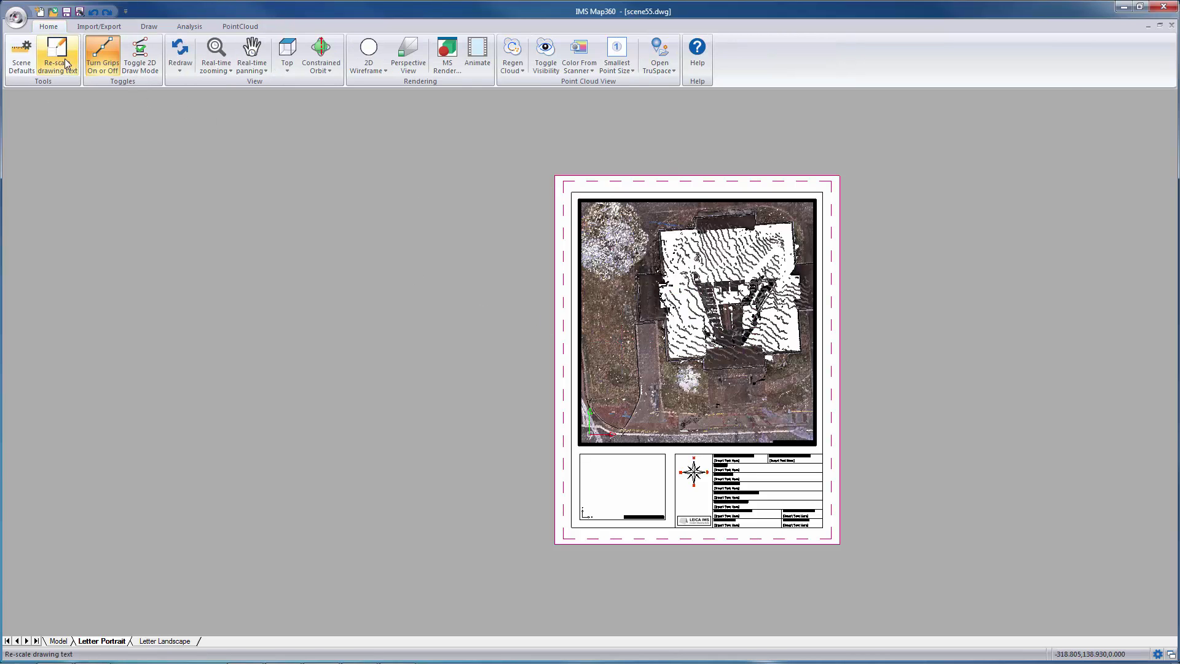
# Freeze the POINTCLOUD layer in the current viewport only.
pyautogui.click(154, 26)
pyautogui.click(148, 57)
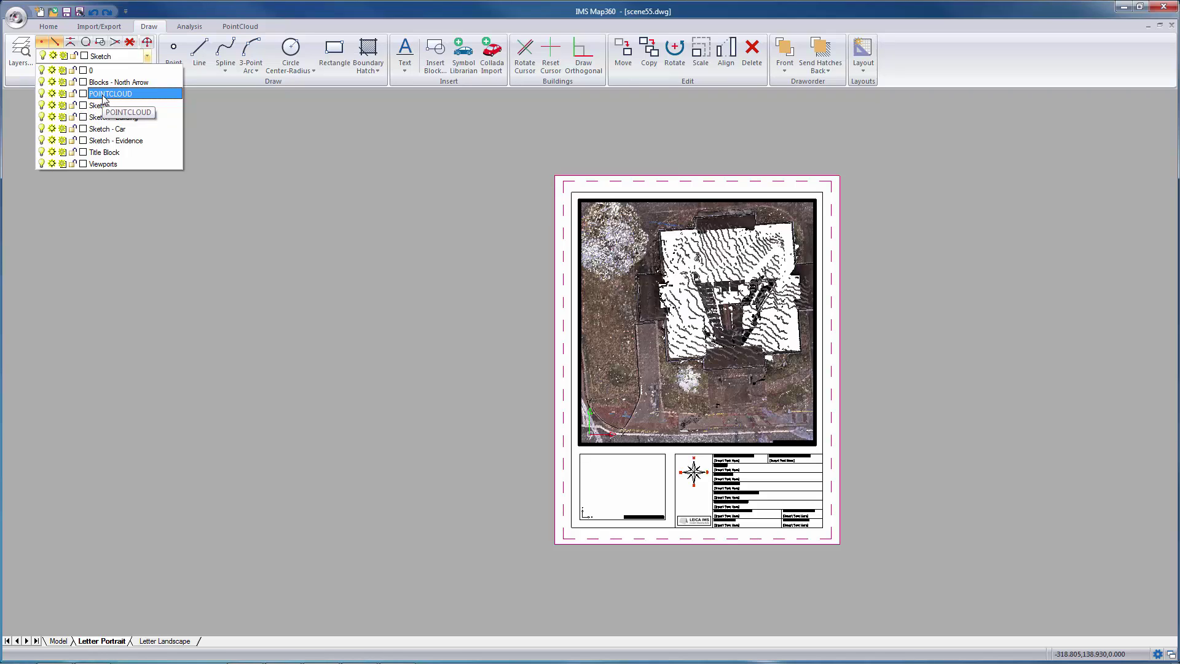
pyautogui.click(62, 94)
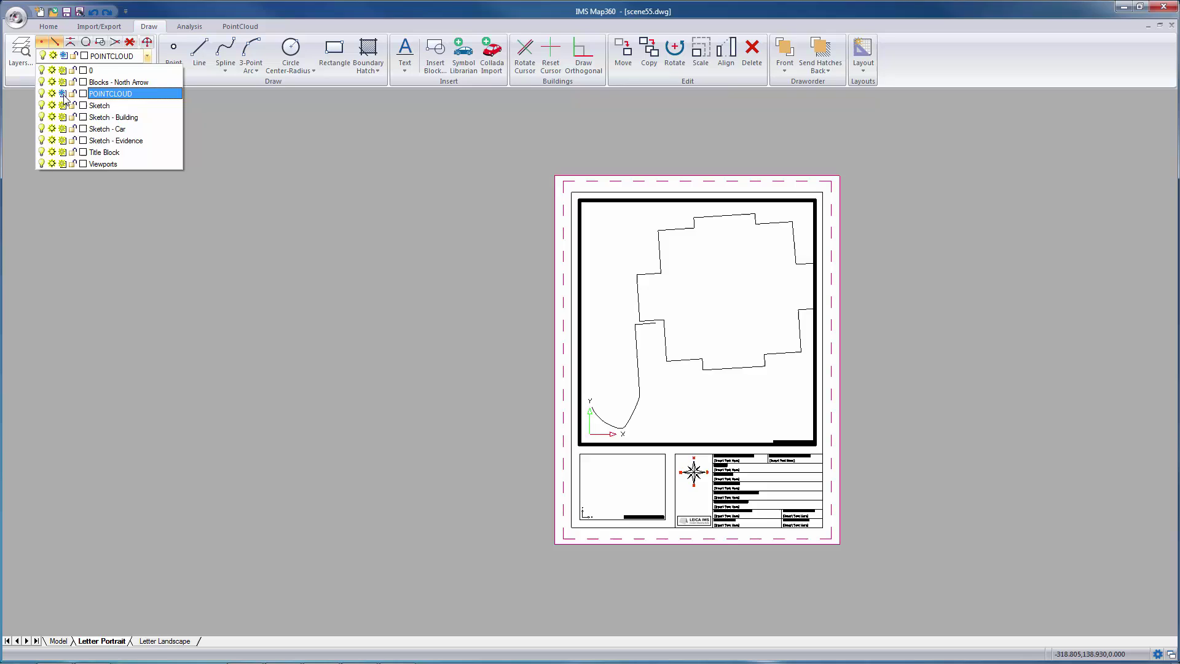
pyautogui.click(919, 312)
# Zoom the small inset viewport closer on the building's point cloud, then return to paper space.
pyautogui.doubleClick(904, 337)
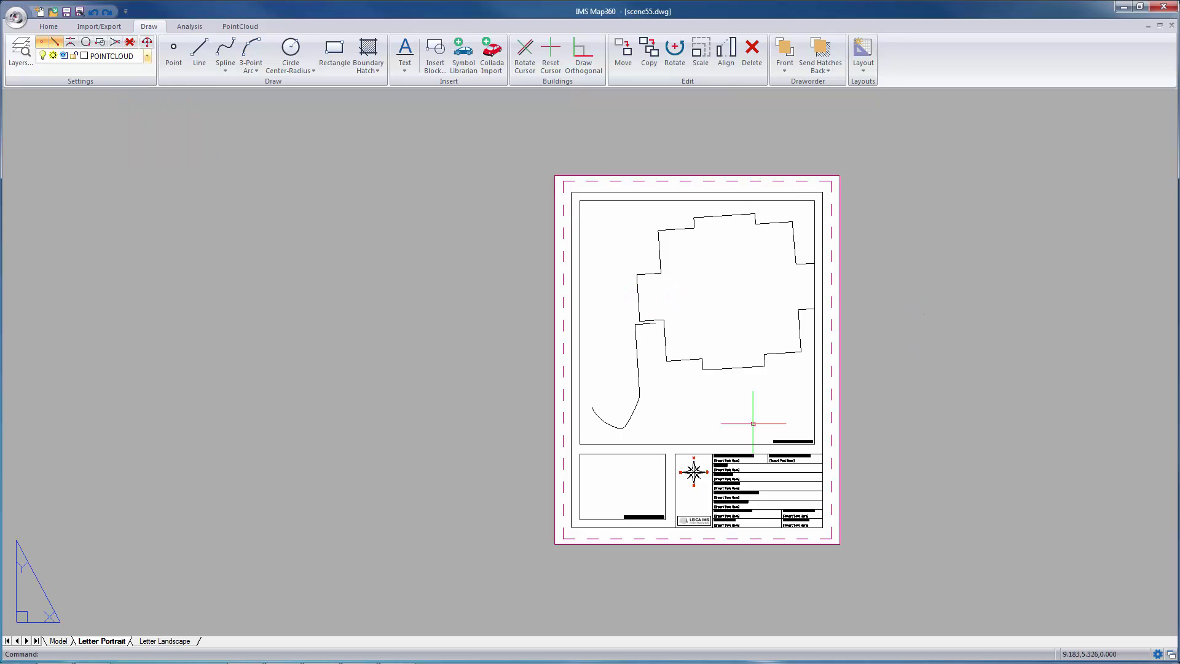
pyautogui.click(645, 503)
pyautogui.click(645, 503)
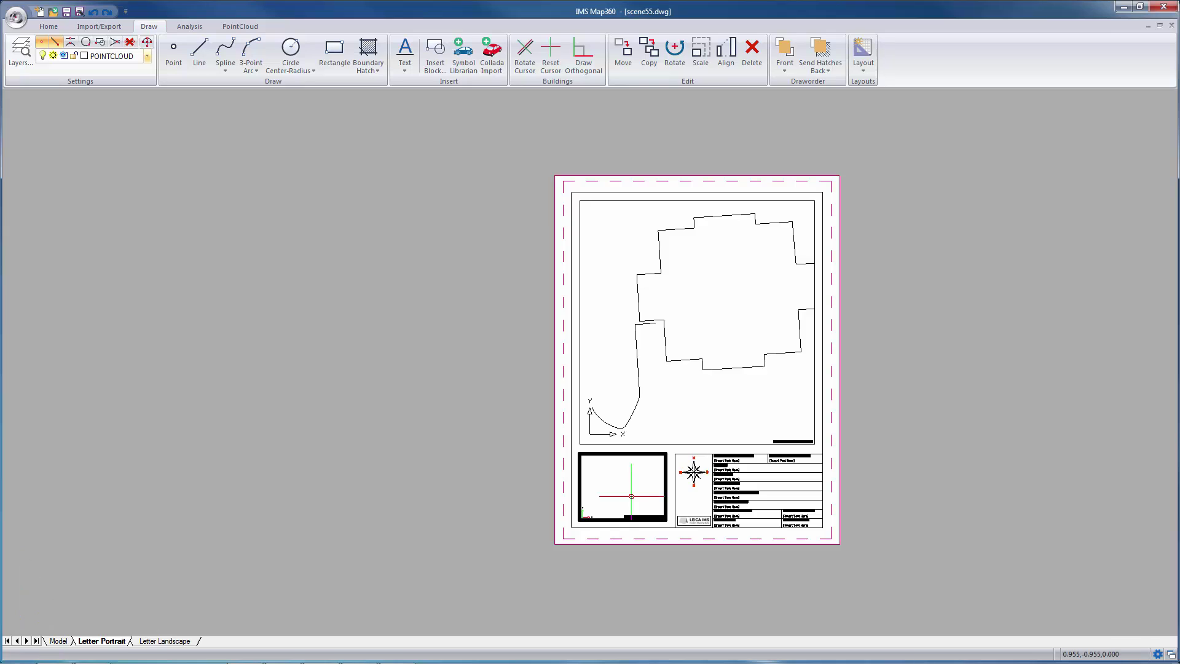
pyautogui.scroll(2, 630, 480)
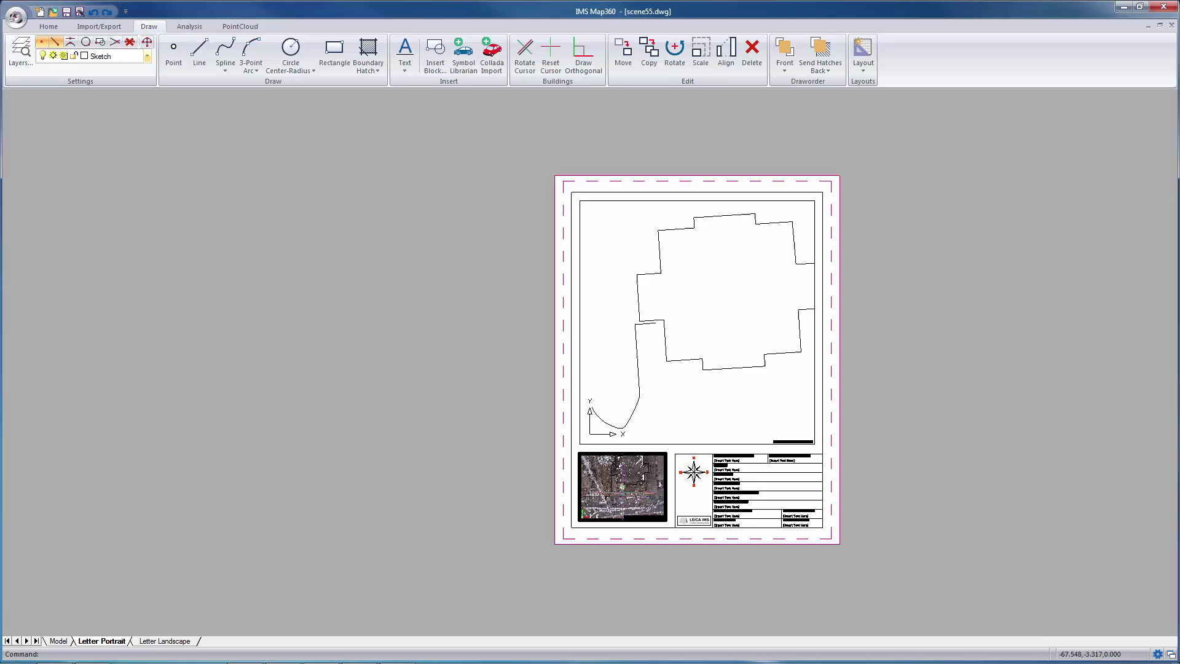
pyautogui.doubleClick(480, 494)
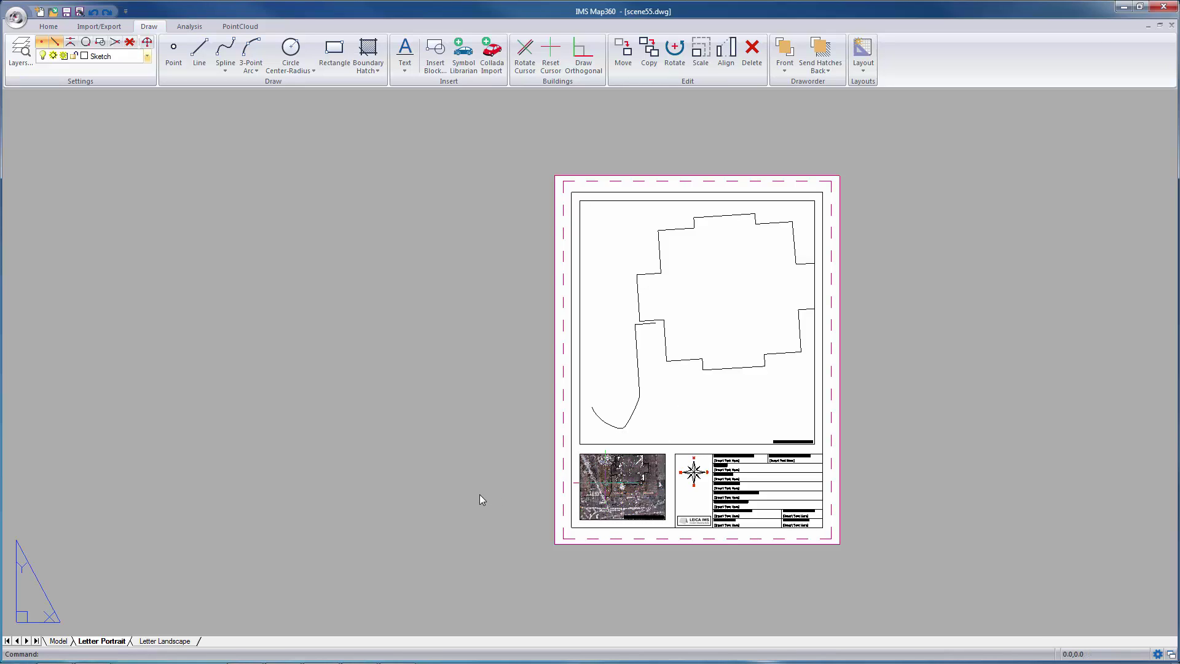
pyautogui.scroll(2, 769, 490)
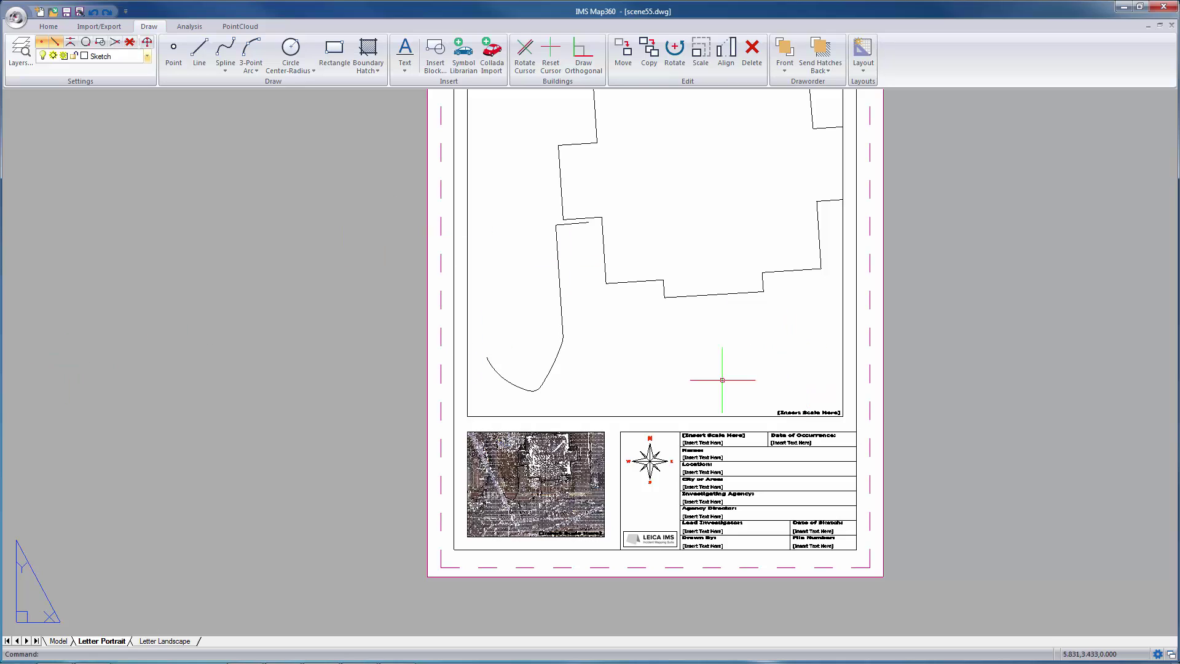
# Show the print preview of the Letter Portrait sheet.
pyautogui.click(16, 17)
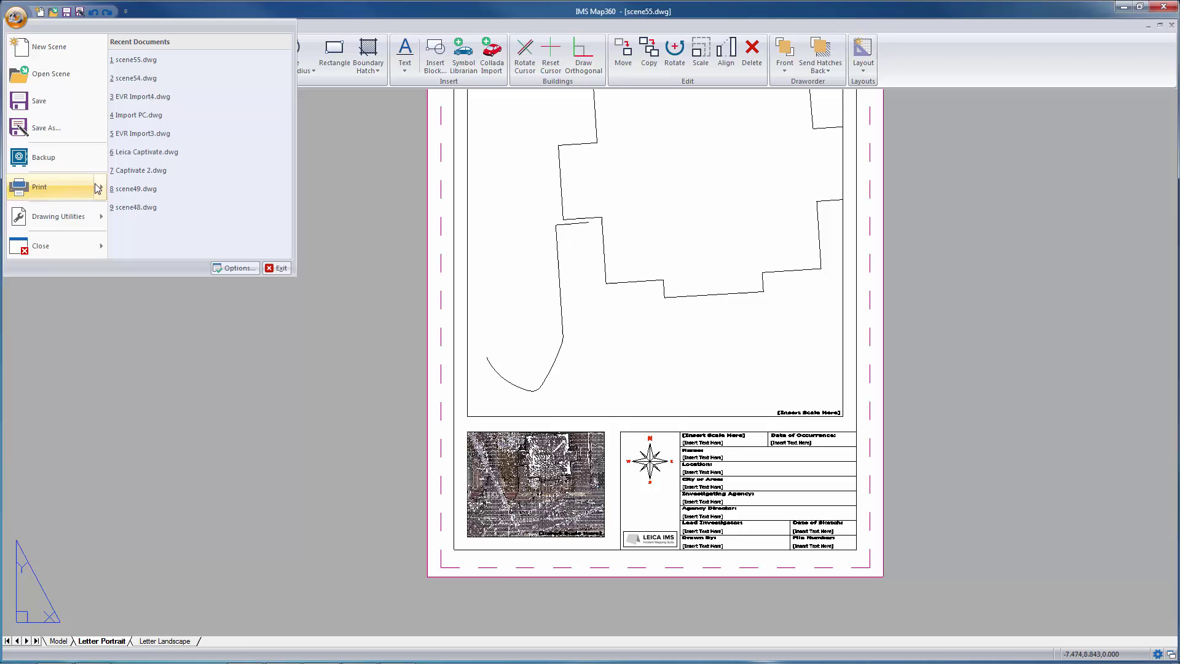
pyautogui.moveTo(95, 187)
pyautogui.click(162, 106)
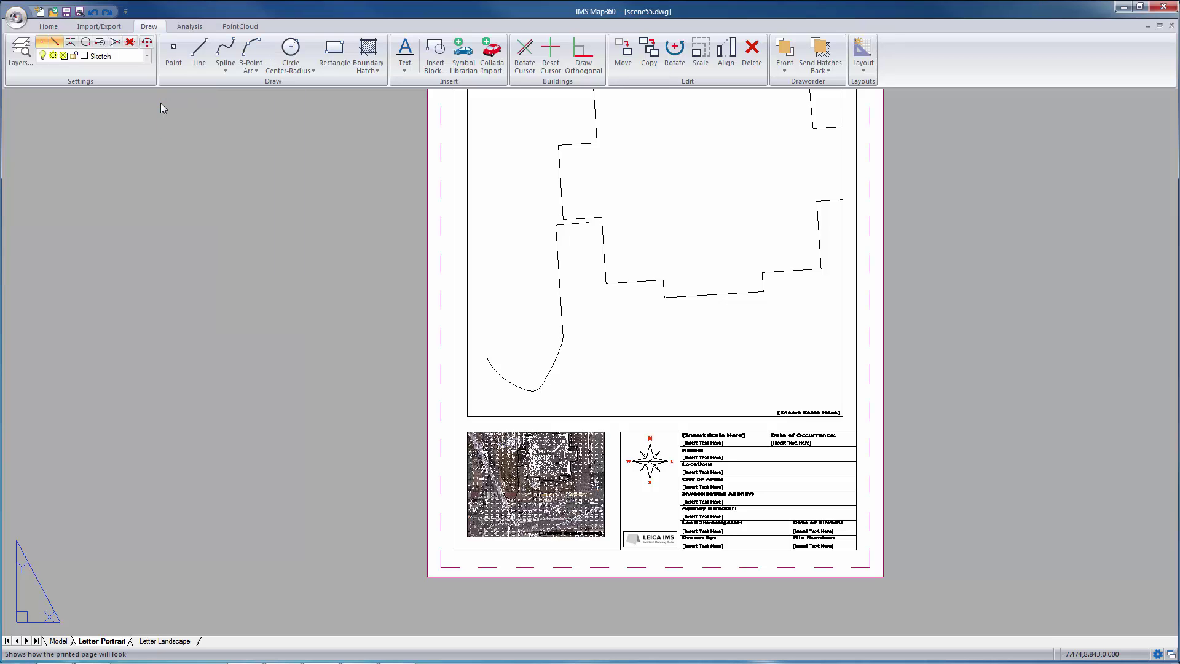